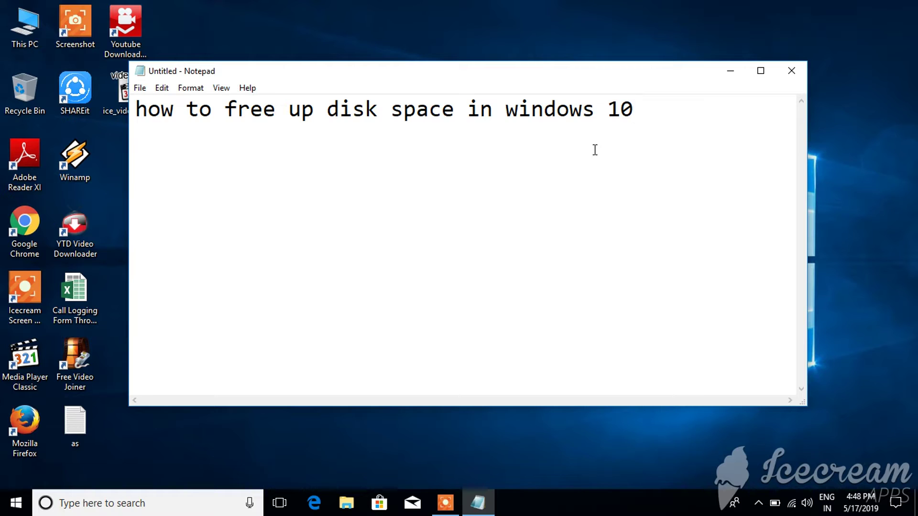
Append "any drive" to the note's title line, minimize the note and refresh the desktop
type("any drive")
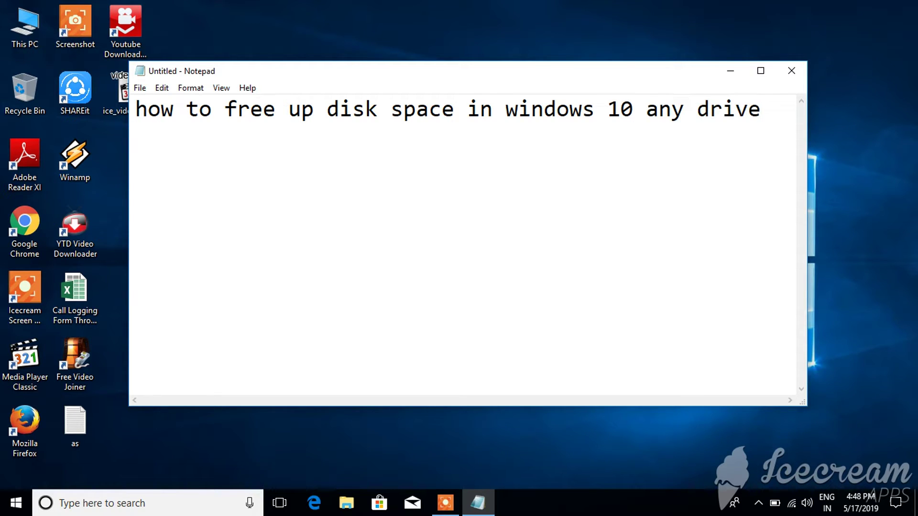
left_click(730, 71)
right_click(466, 116)
left_click(482, 159)
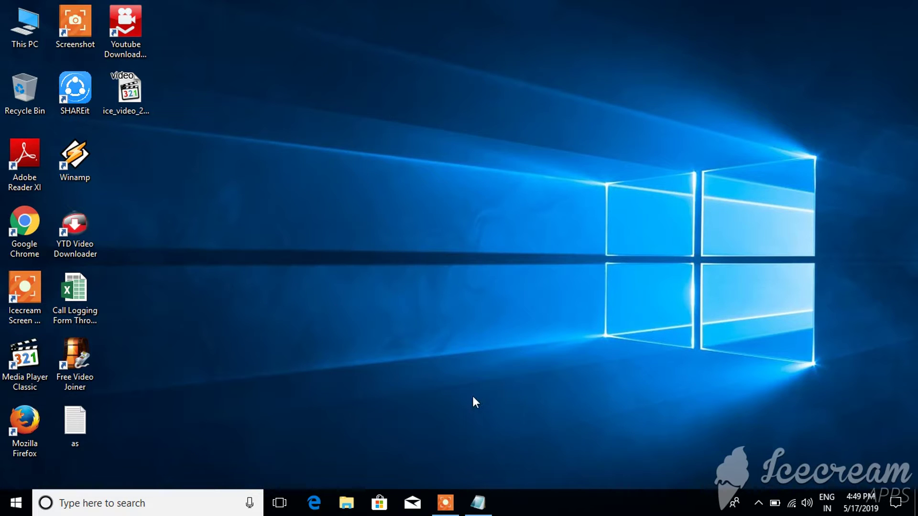
Find and open the Run dialog, and move it toward the middle of the desktop
key("super+r")
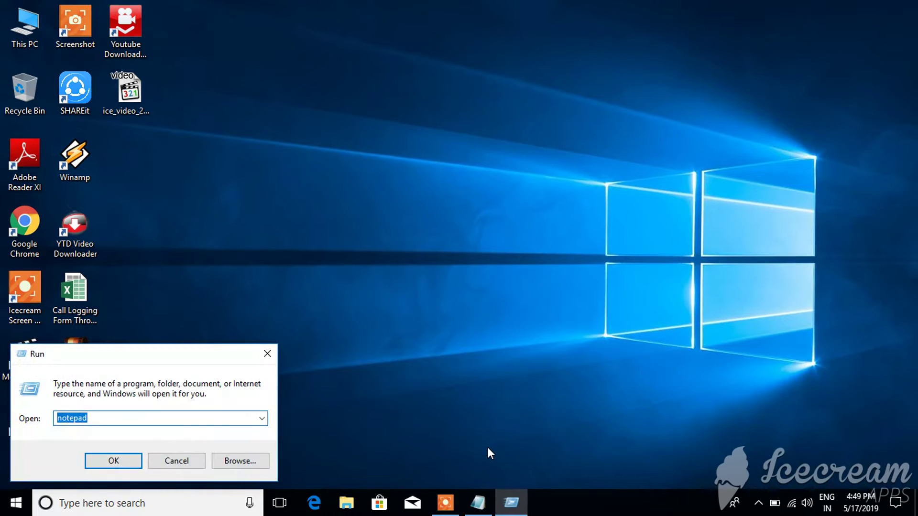
type("notepad")
key("super")
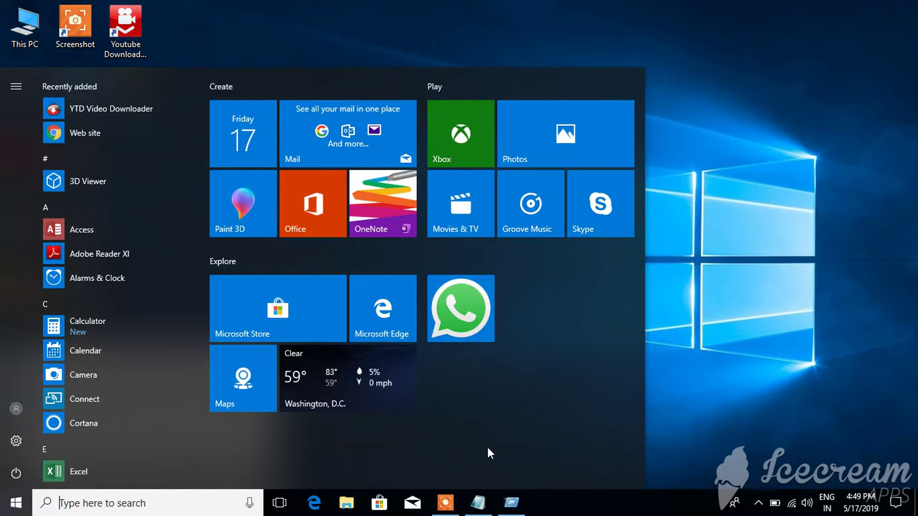
type("run")
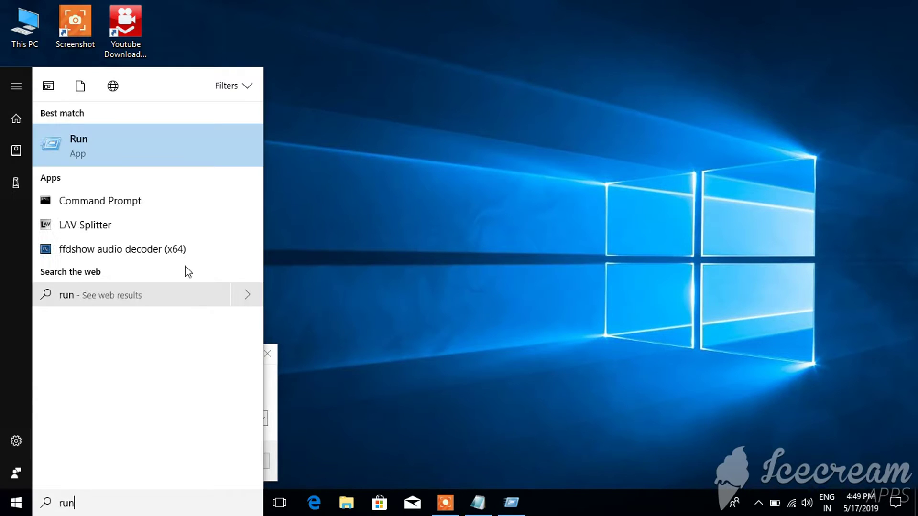
left_click(130, 144)
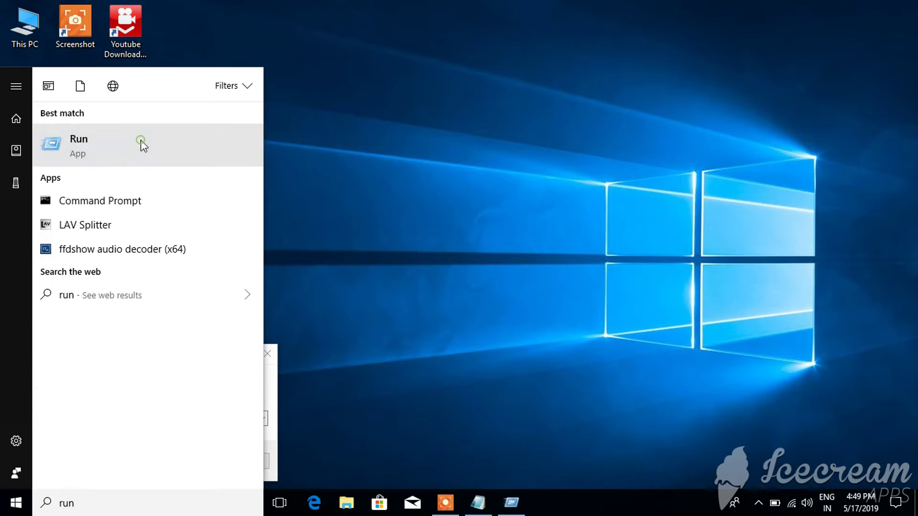
left_click_drag(170, 348, 412, 178)
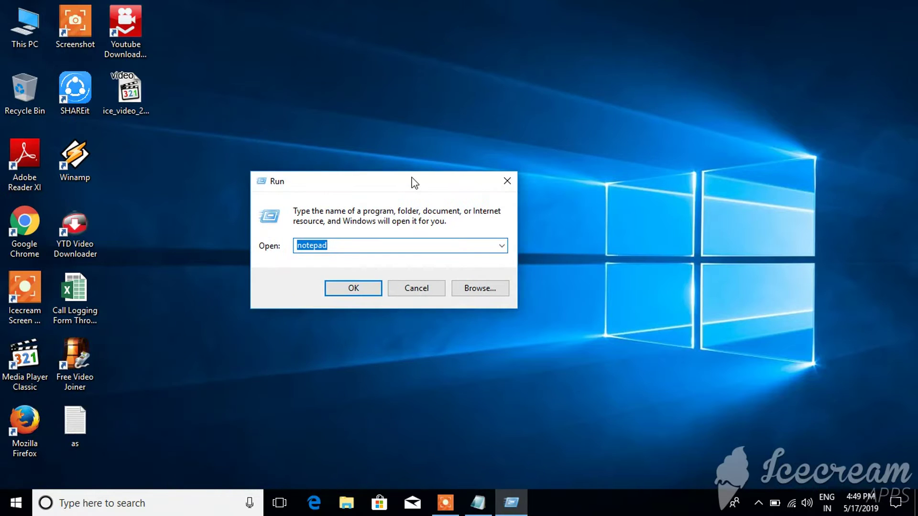
Add a second line to the note reading "type command %Temp% nd temp nd PREFETCH"
key("Return")
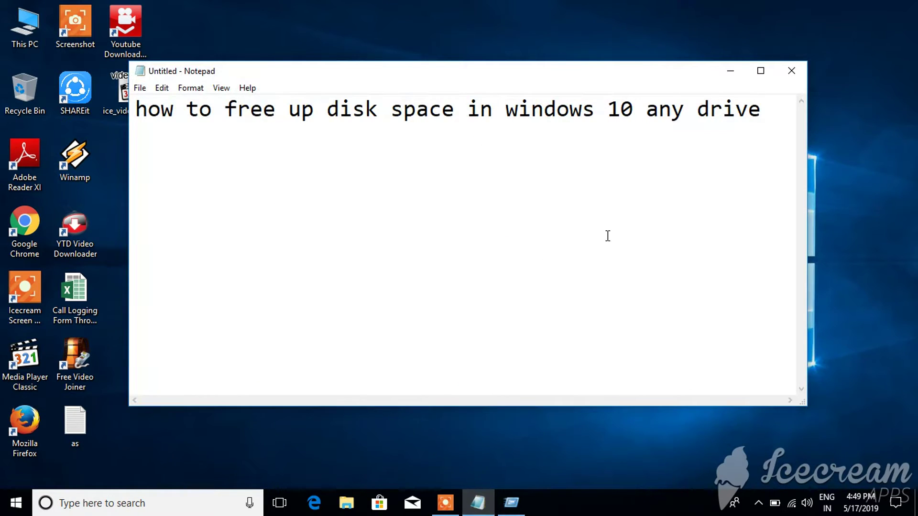
type("type ")
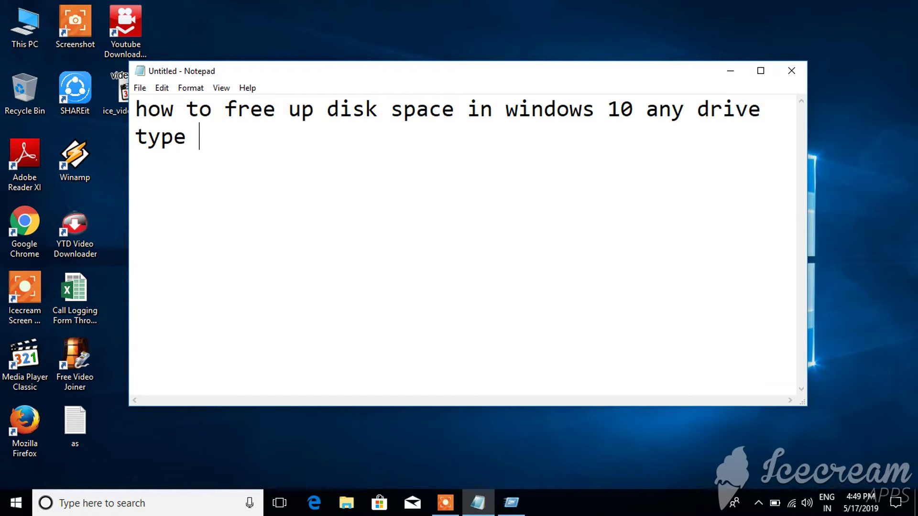
type("command")
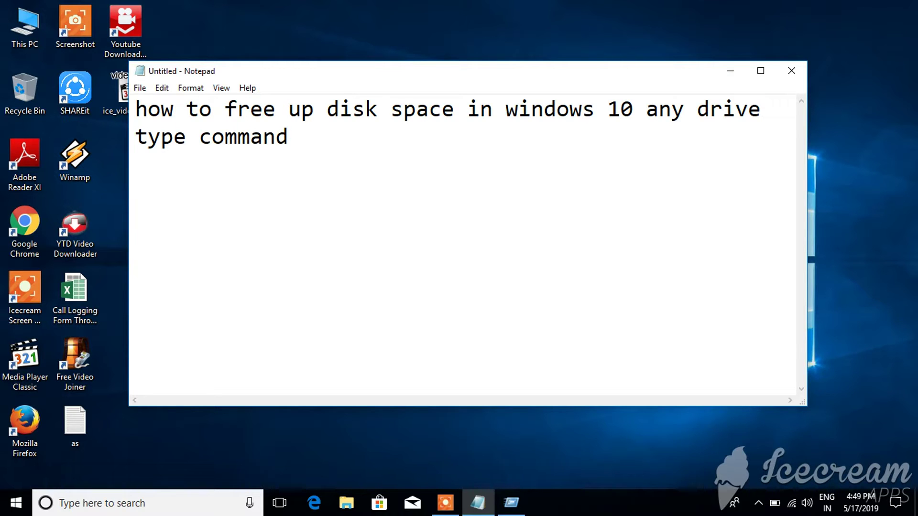
type("%Temp%")
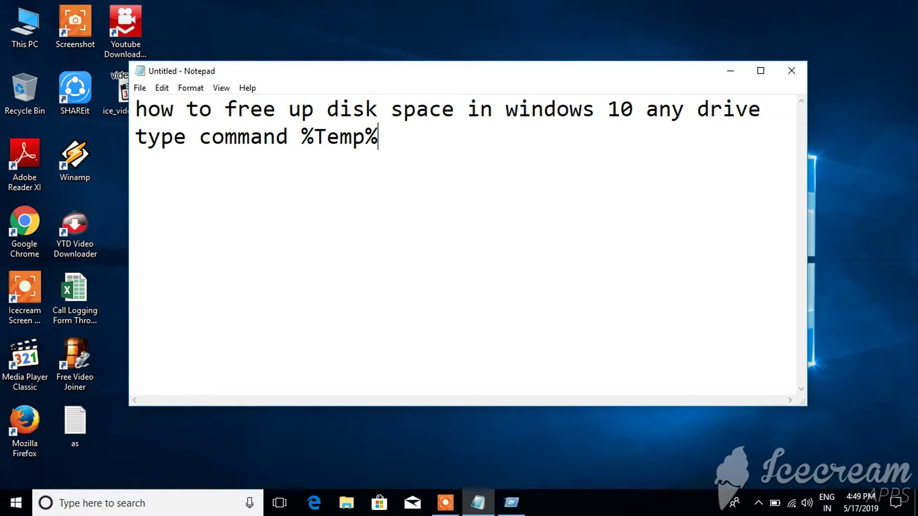
type(" nd te")
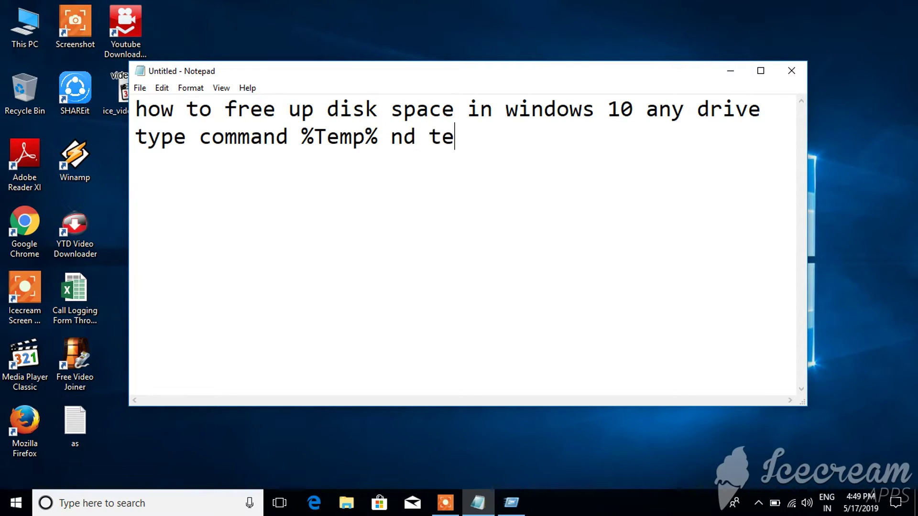
type("mp /")
type("nd")
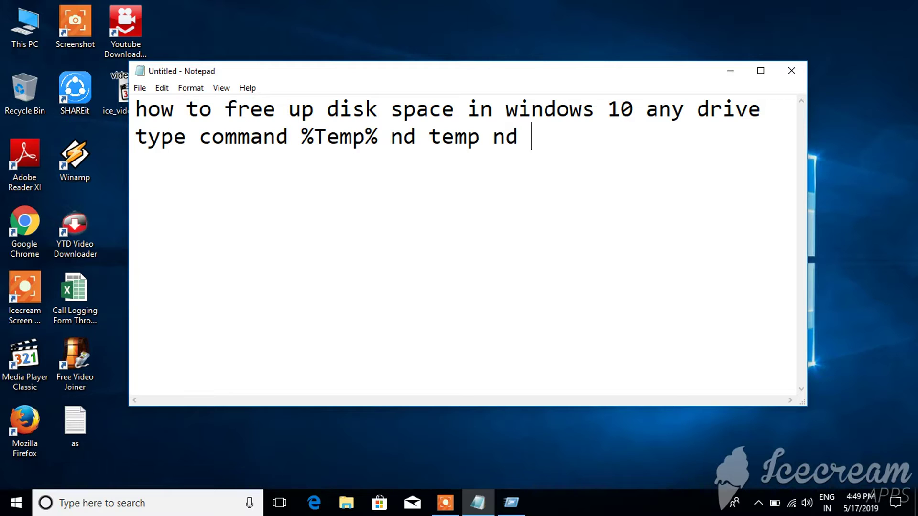
type(" PREFETCH")
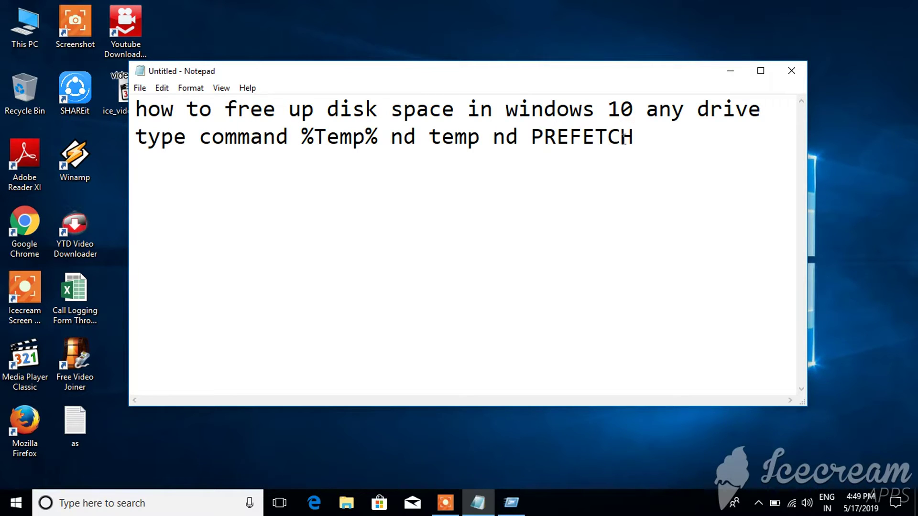
Minimize the note, run %TEMP% to open the user's Temp folder, and select all its items
left_click(729, 72)
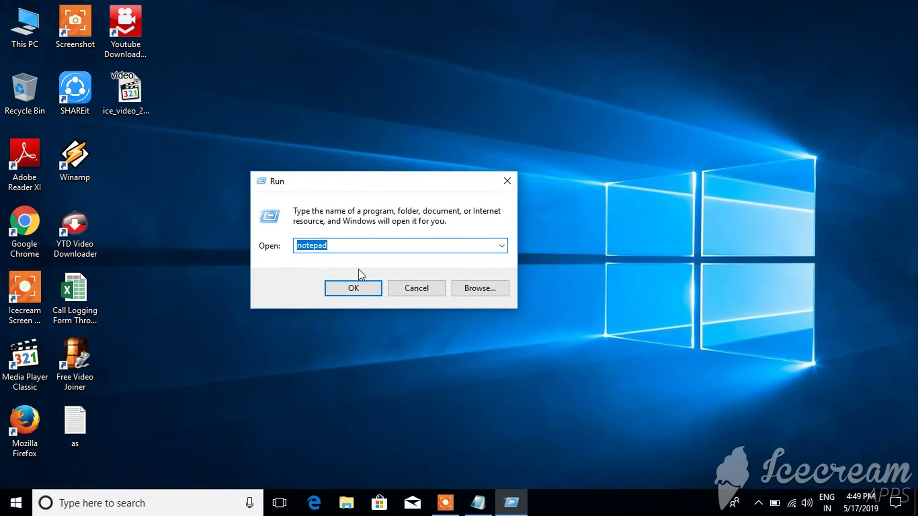
type("%TEMP%")
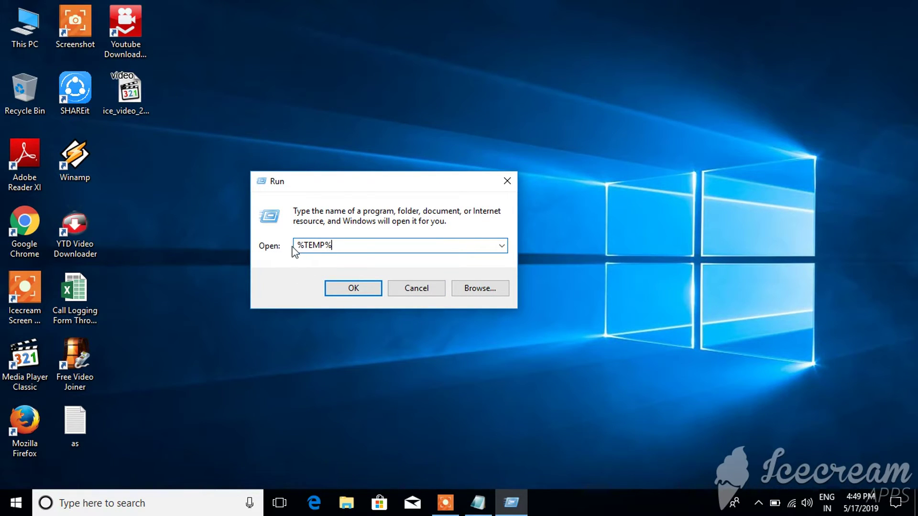
left_click(351, 289)
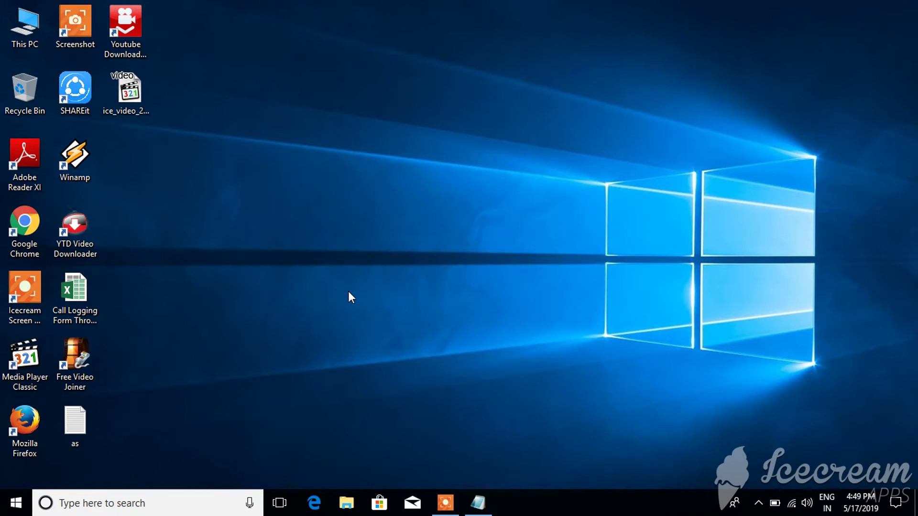
key("ctrl+a")
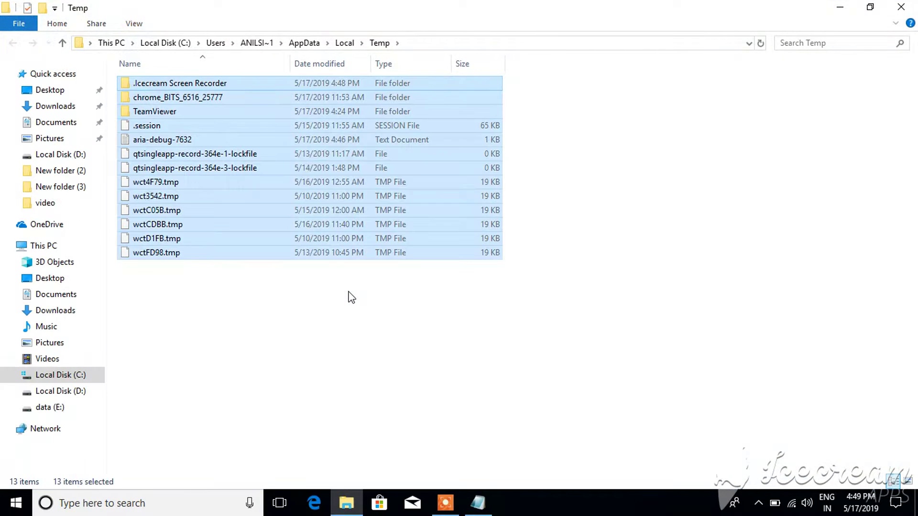
Add a third line to the note reading "SELECT all files nd delete", and minimize the note again
left_click(478, 503)
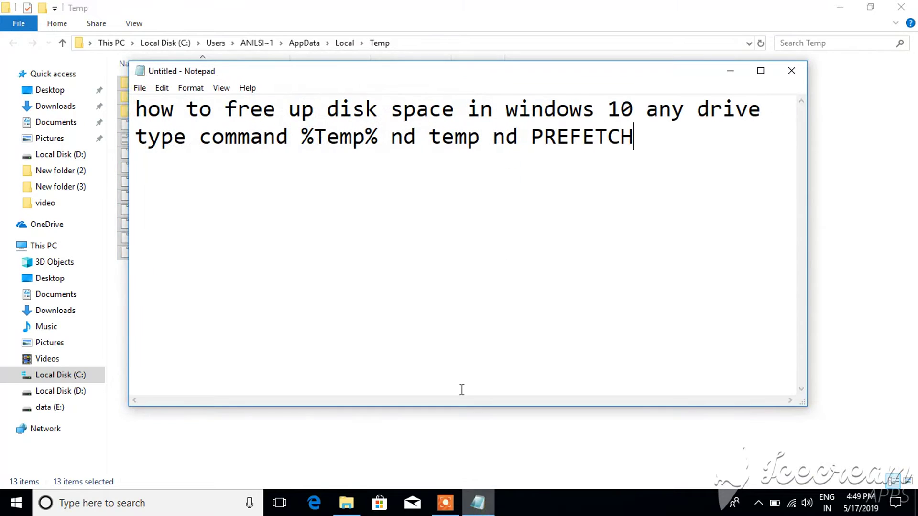
key("Return")
type("SELCT")
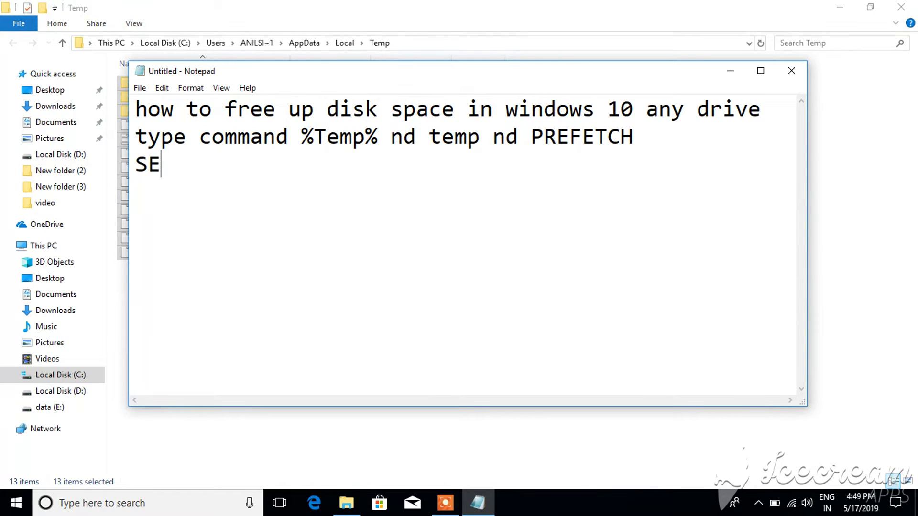
key("BackSpace")
key("BackSpace")
type("ECT")
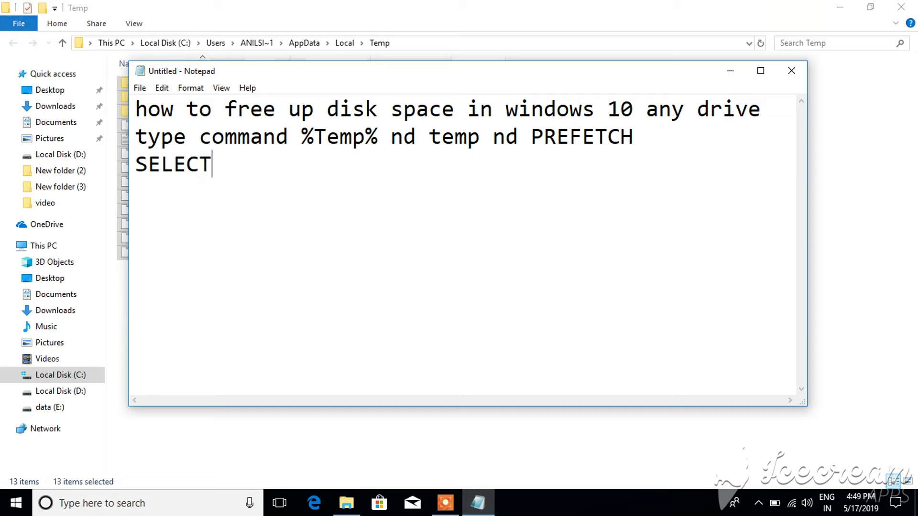
type(" all file")
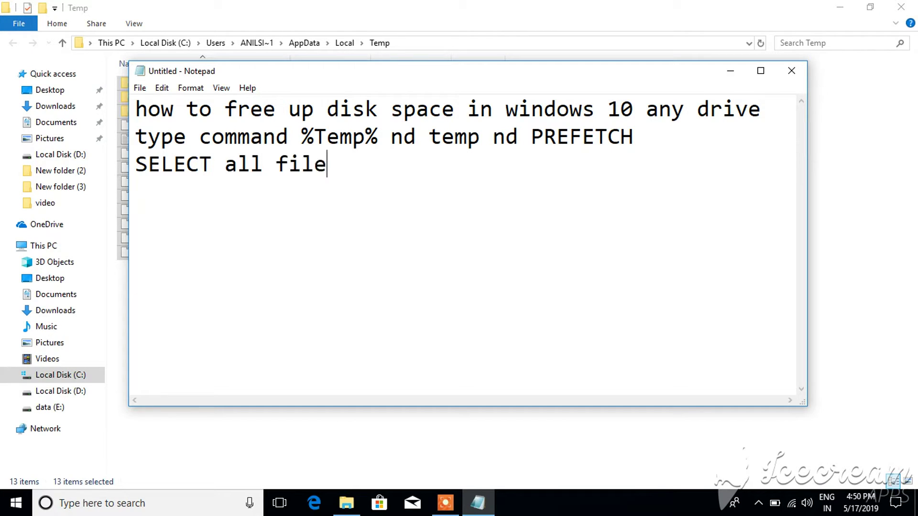
type("s nd delete")
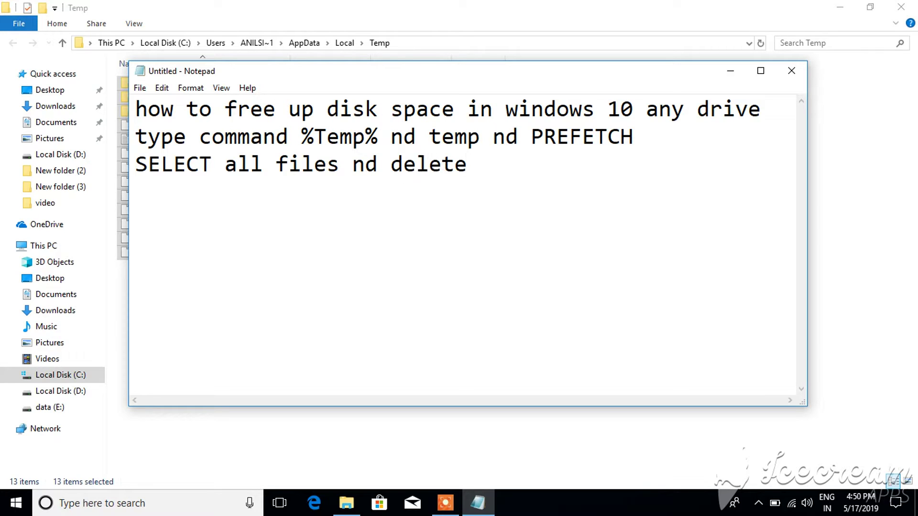
left_click(730, 71)
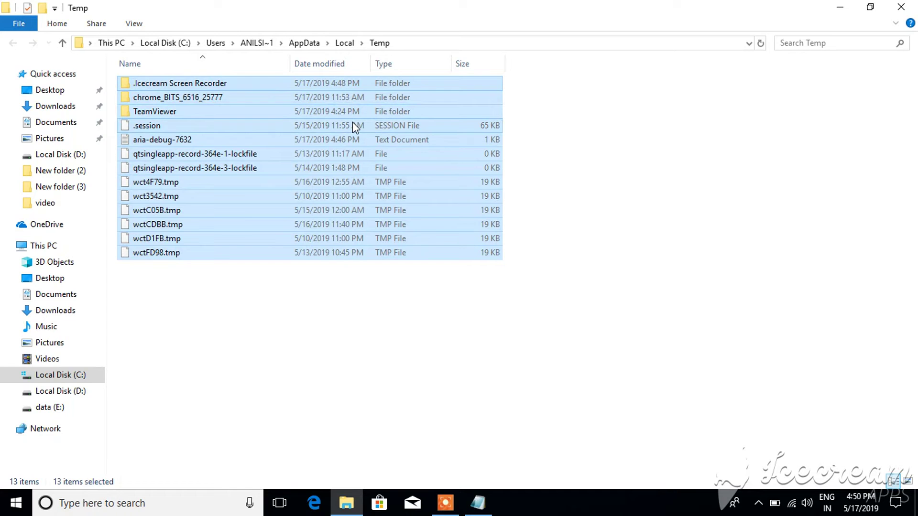
Permanently delete the selected items from the user's Temp folder, skipping all files in use, and close the folder
key("shift+Delete")
key("Return")
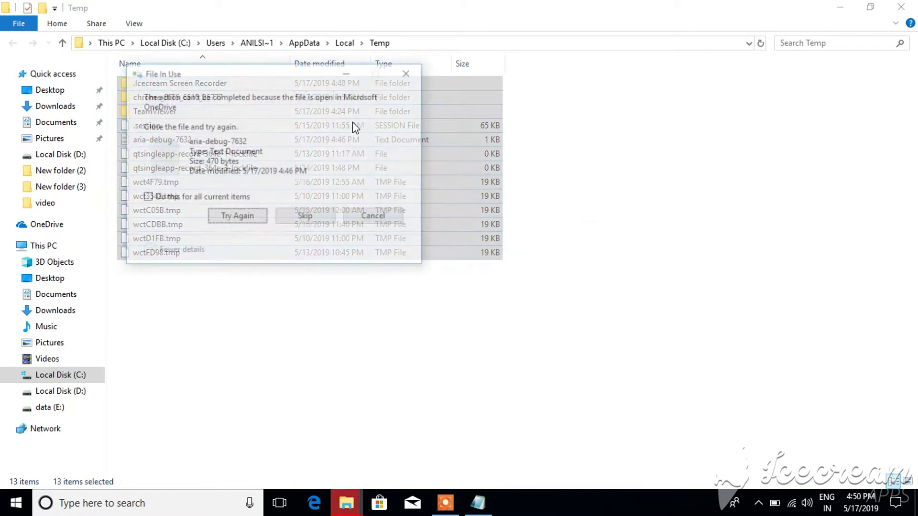
left_click(195, 198)
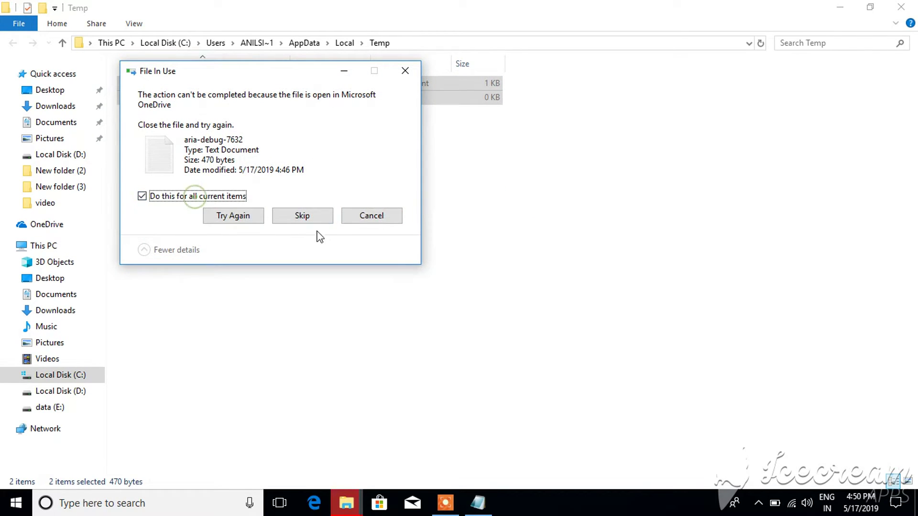
left_click(315, 216)
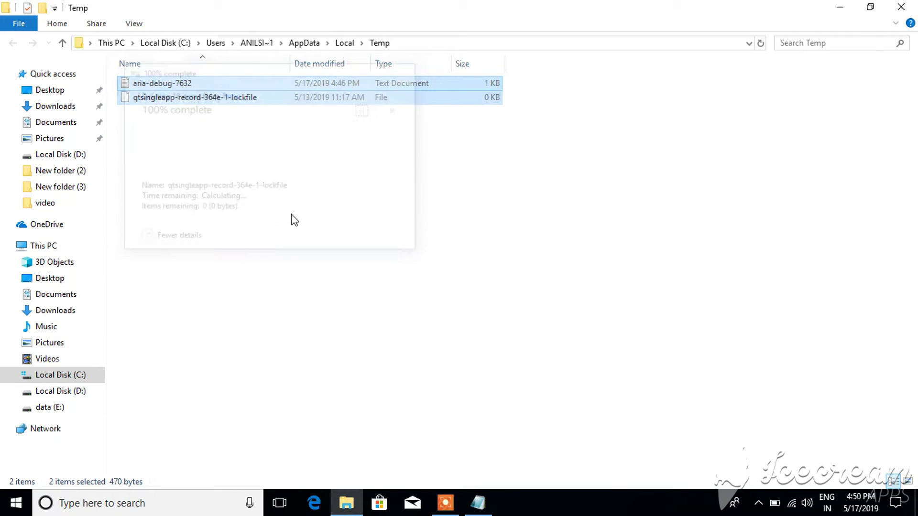
left_click(900, 7)
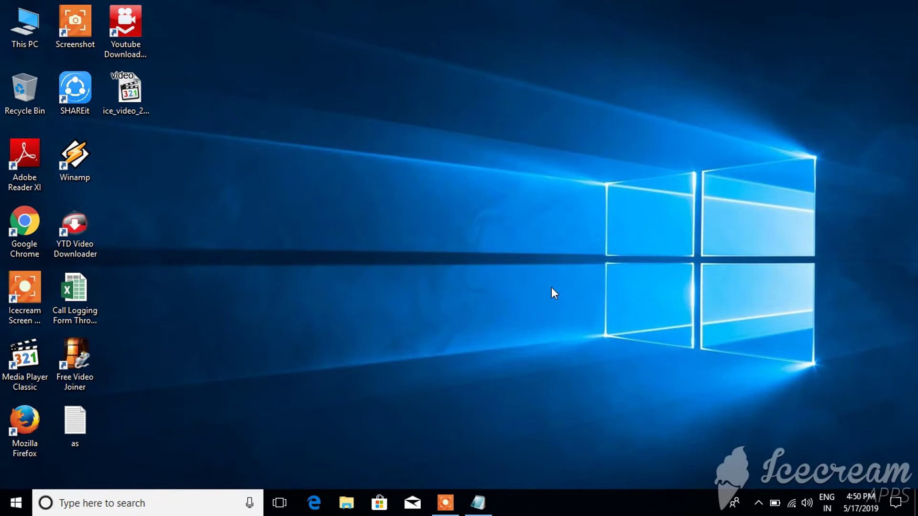
Open the Windows Temp folder by running the command temp, and grant permanent access to the folder
key("super")
type("run")
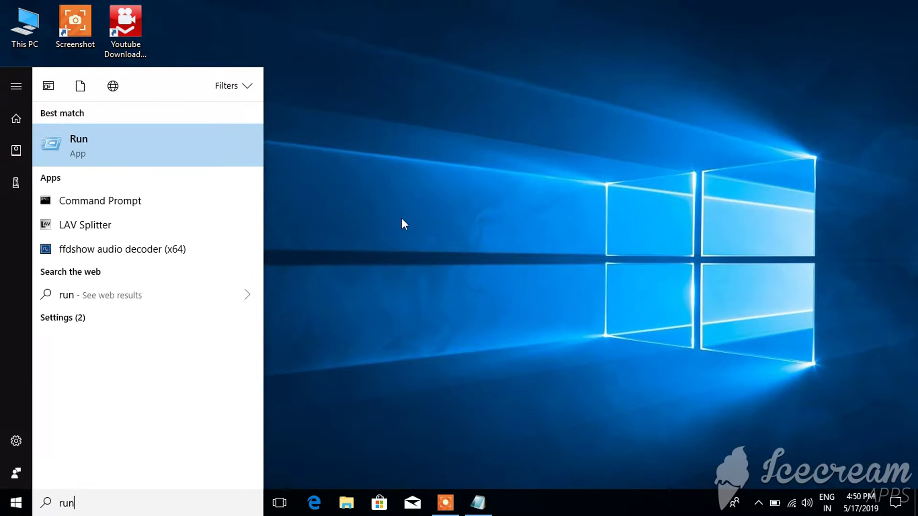
key("Return")
left_click_drag(126, 354, 514, 110)
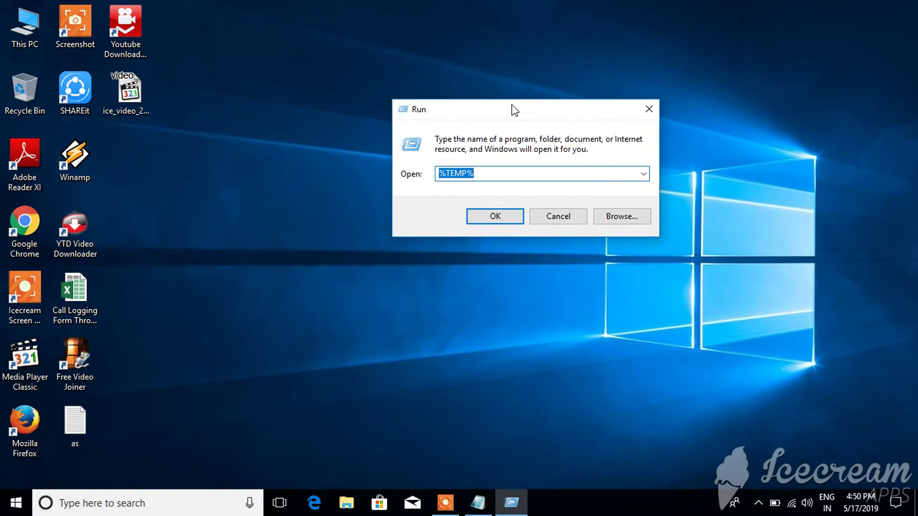
type("temp")
key("Return")
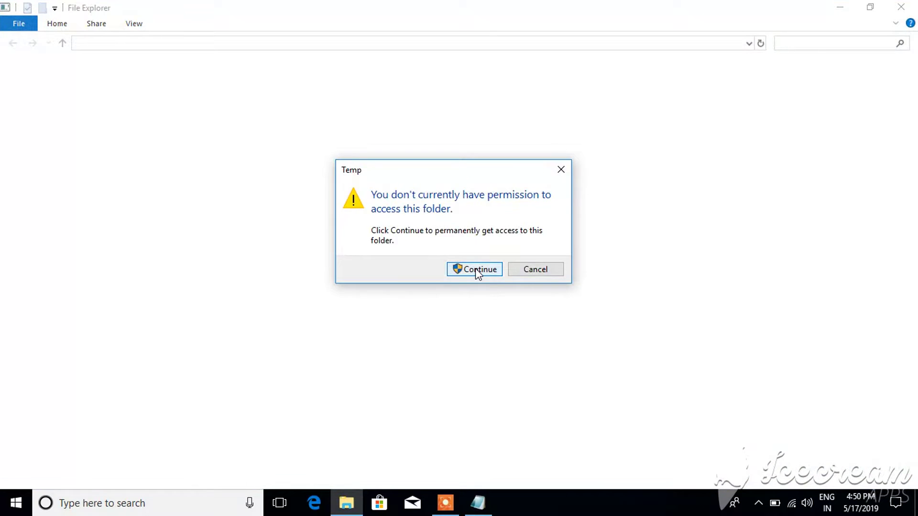
left_click(475, 269)
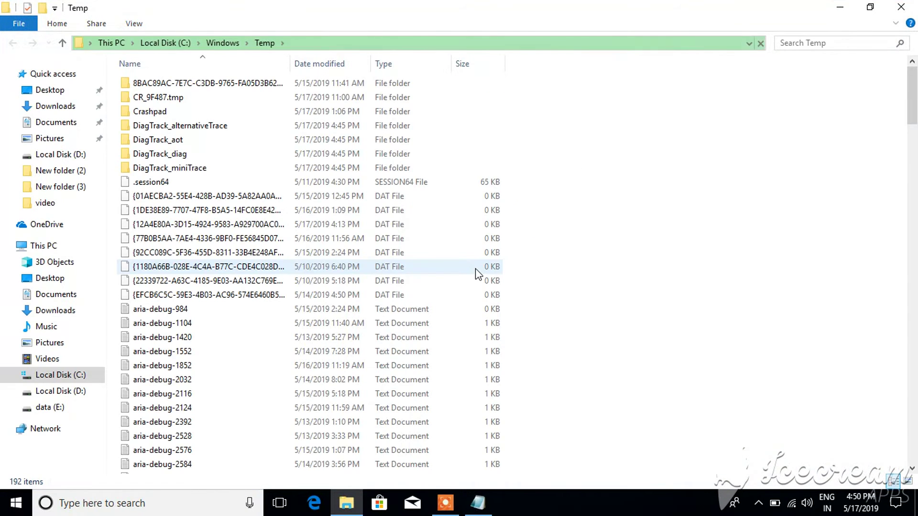
Permanently delete all items in the Windows Temp folder, skipping those that need administrator permission and all files in use
key("ctrl+a")
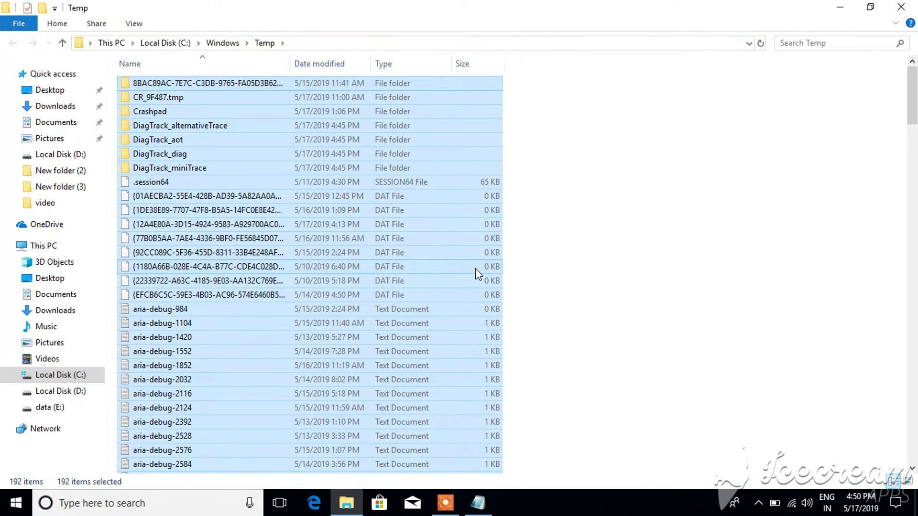
key("shift+Delete")
key("Return")
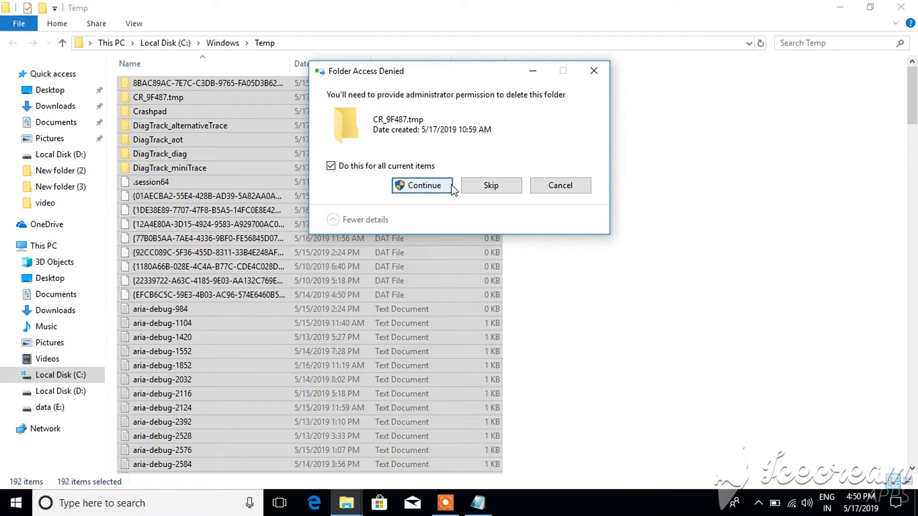
left_click(491, 186)
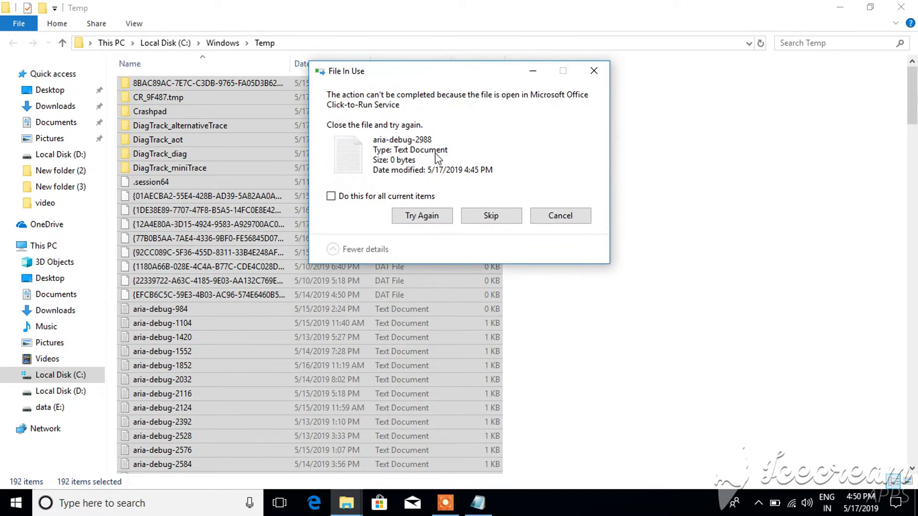
left_click(494, 215)
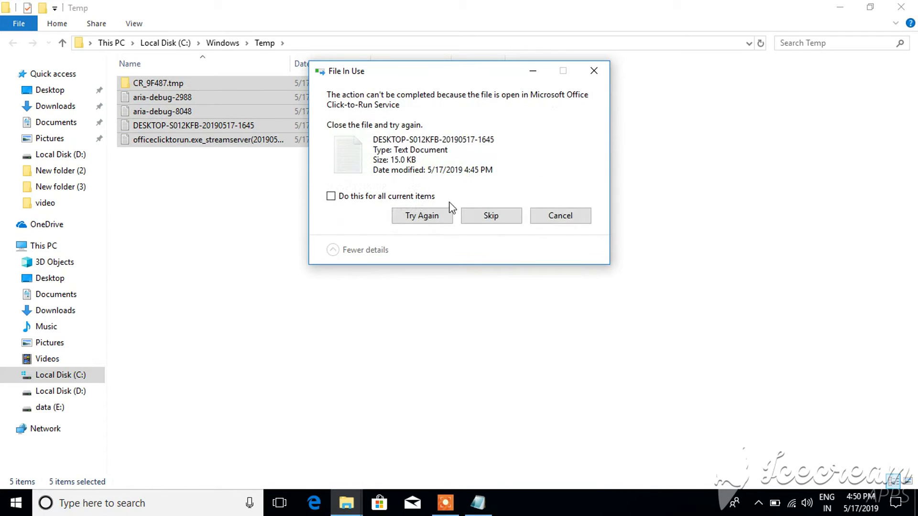
left_click(430, 196)
left_click(484, 216)
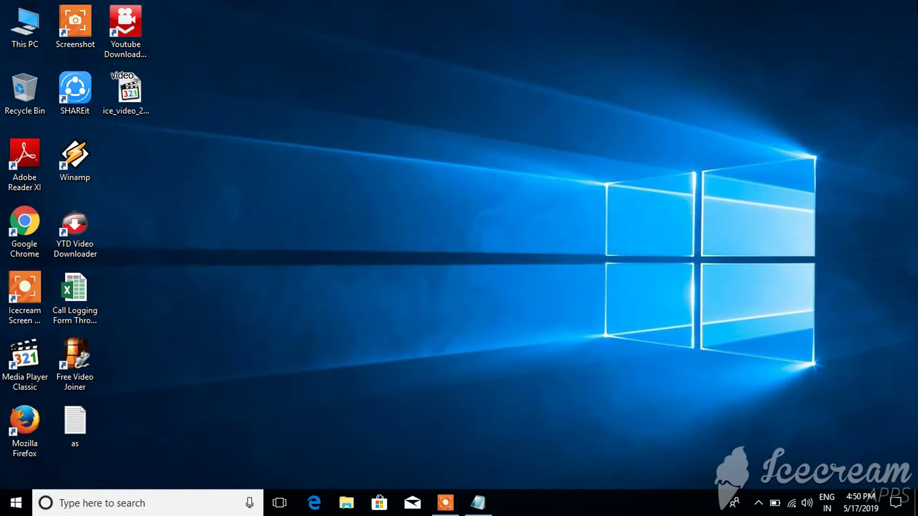
Open the Windows Prefetch folder by running the command prefetch, and grant permanent access to the folder
key("super")
type("run")
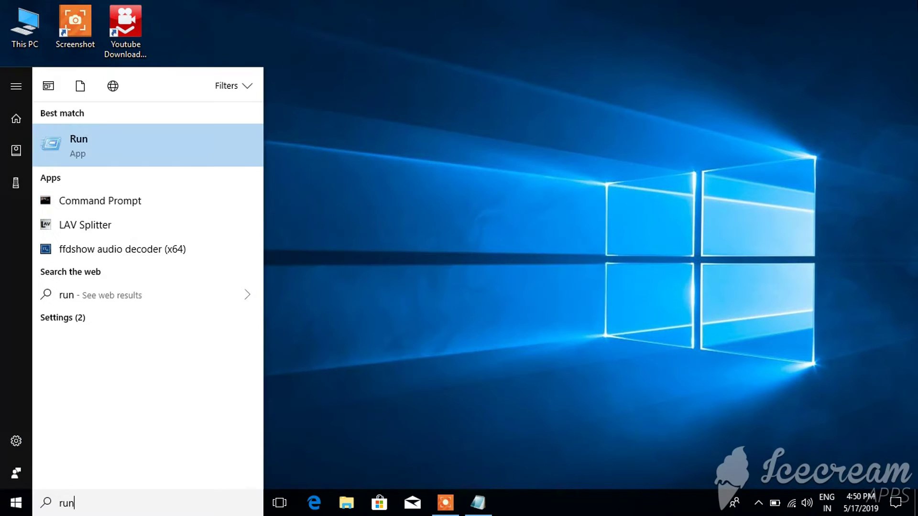
key("Return")
left_click_drag(154, 355, 545, 151)
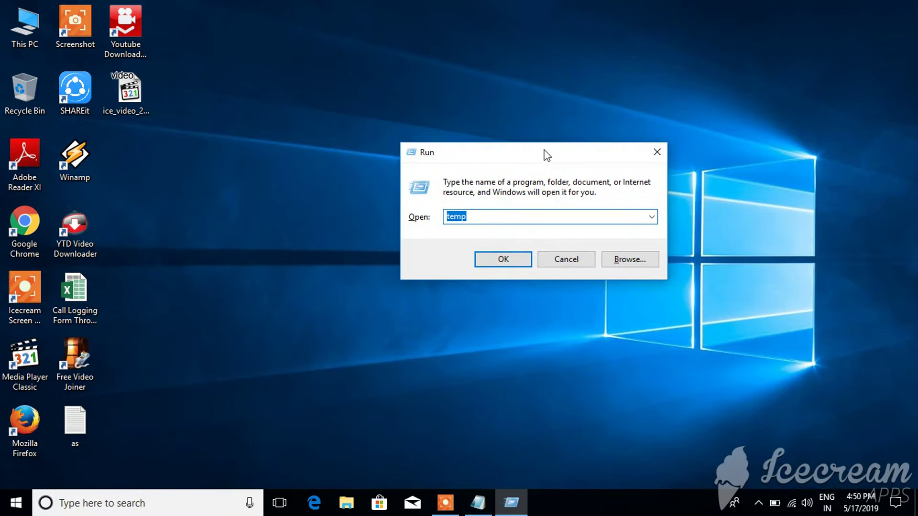
type("prefetch")
left_click(491, 260)
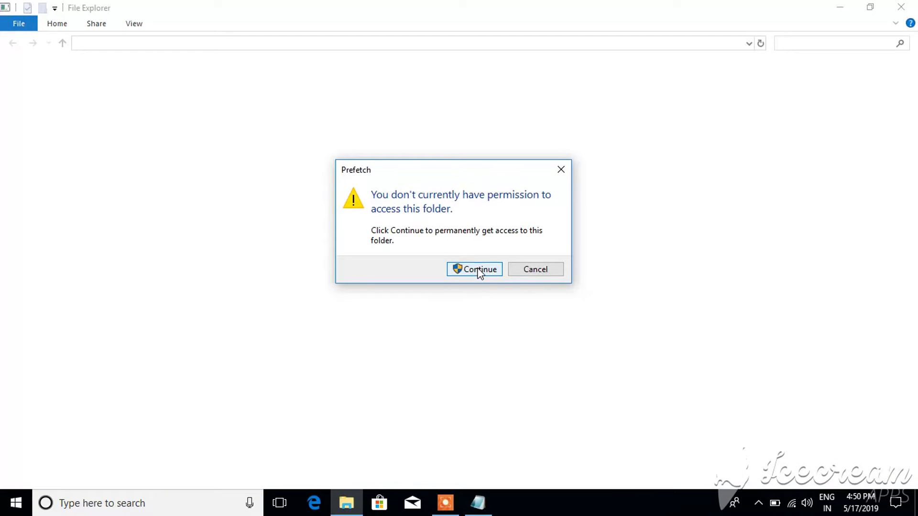
left_click(473, 270)
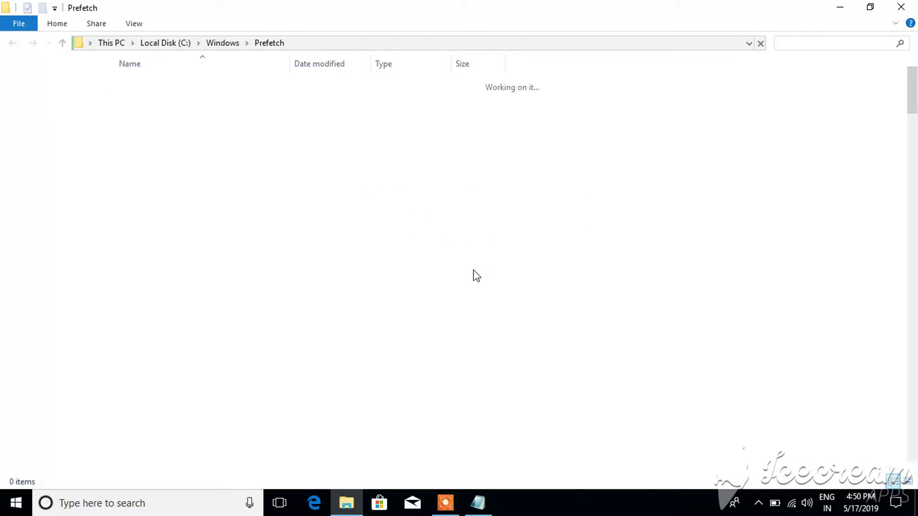
Delete all items in the Prefetch folder to the Recycle Bin and close the folder
key("ctrl+a")
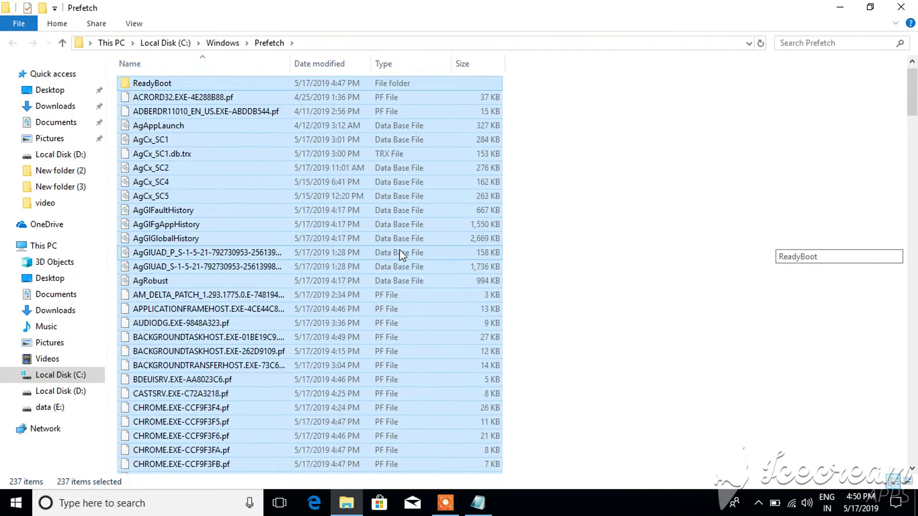
right_click(399, 250)
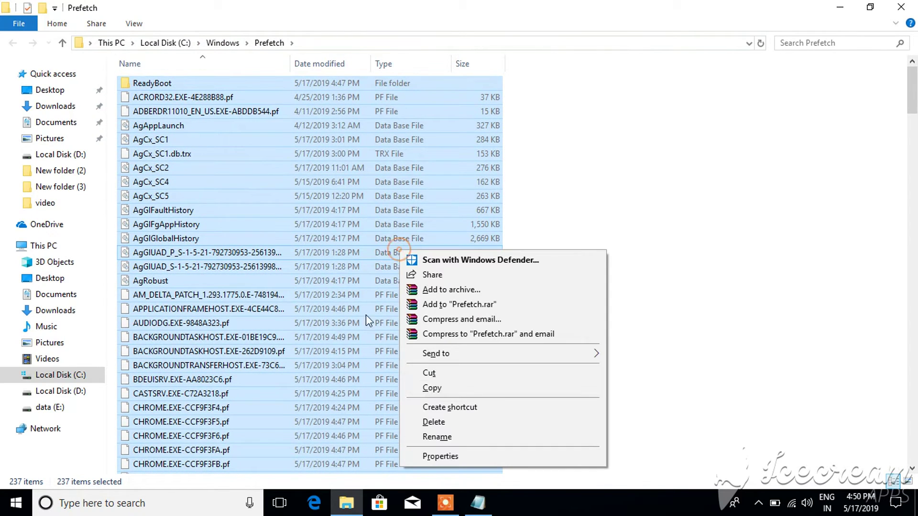
left_click(451, 422)
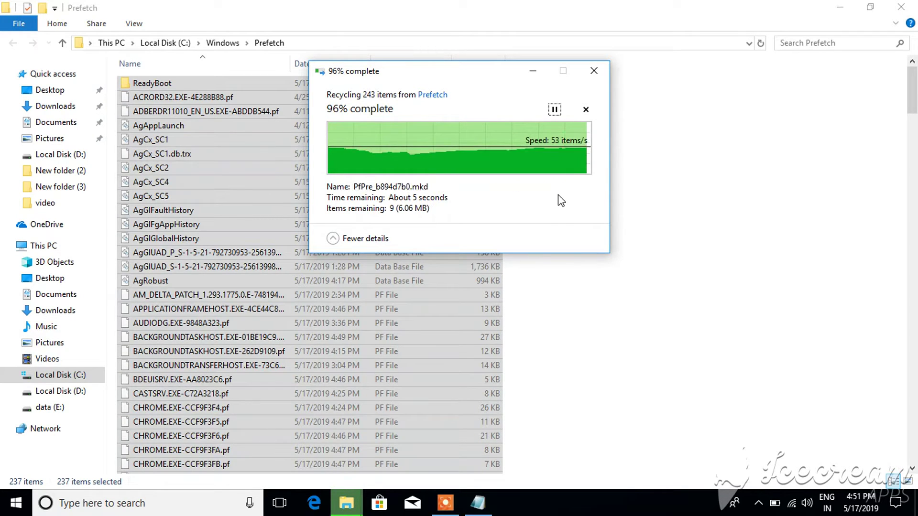
left_click(550, 207)
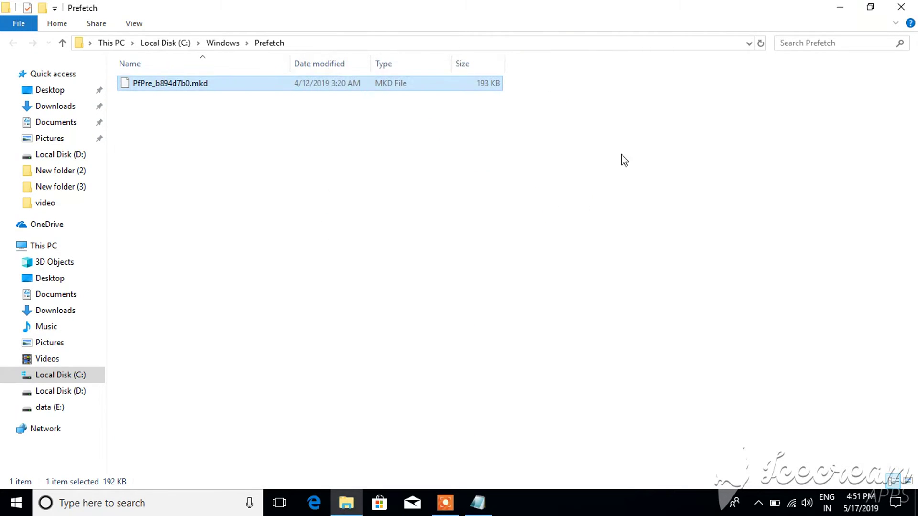
left_click(901, 7)
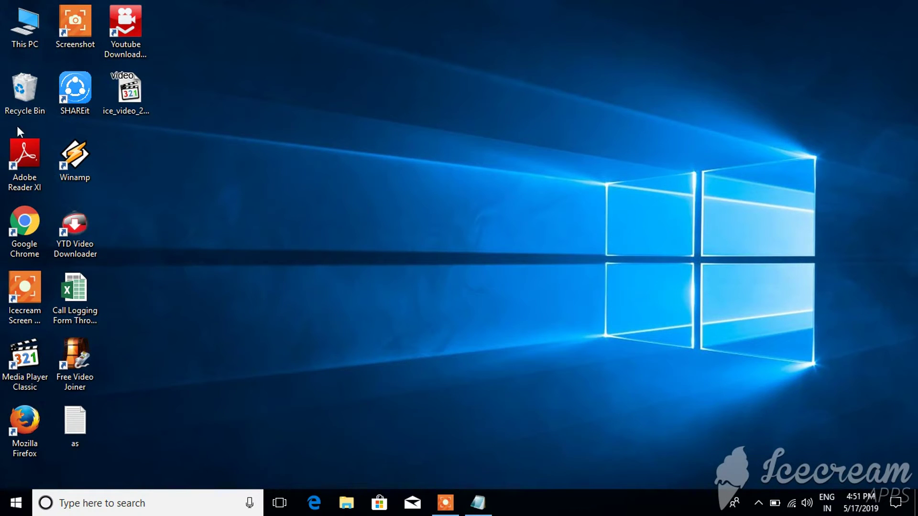
Move the Recycle Bin icon to the third column of desktop icons and empty the bin
left_click_drag(25, 91, 433, 76)
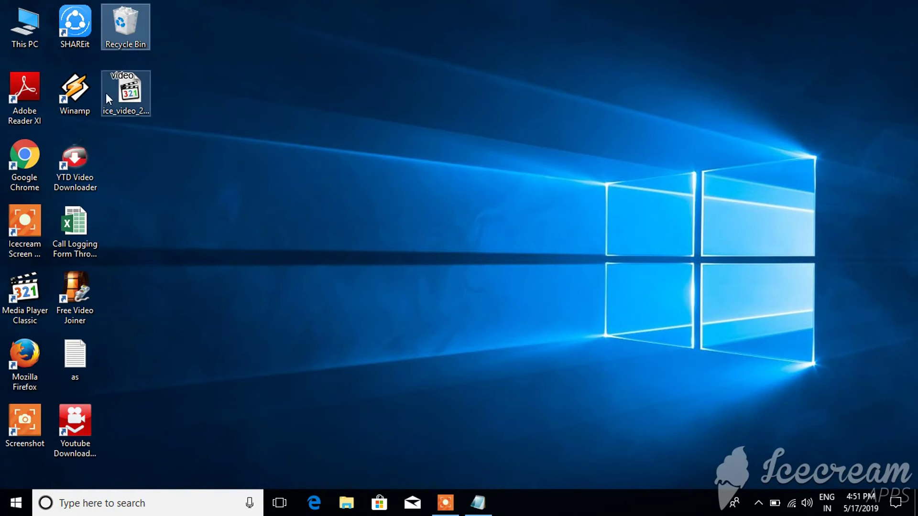
right_click(127, 30)
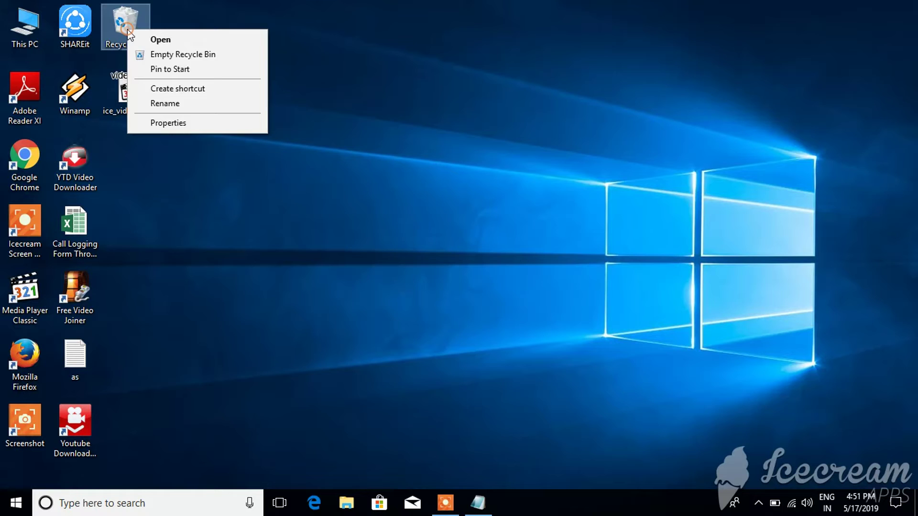
left_click(184, 54)
left_click(520, 258)
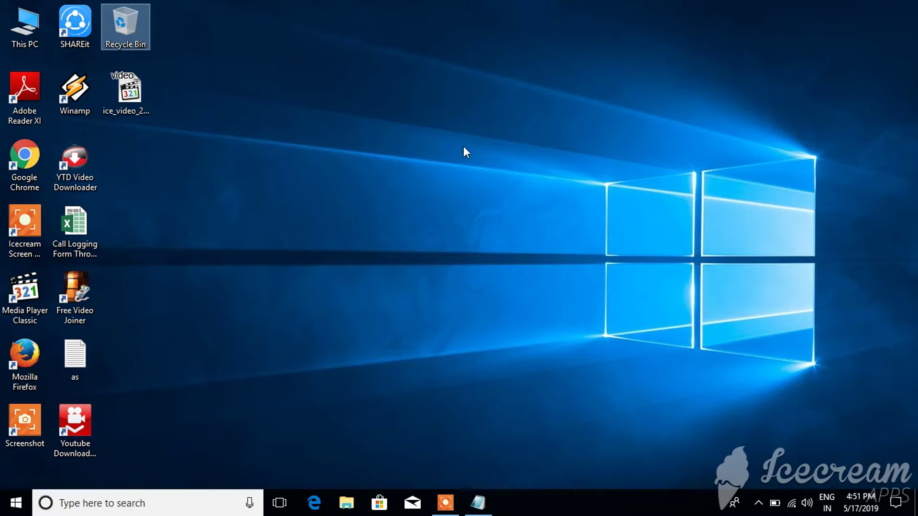
Go from the desktop's personalization settings to the Storage page of the System settings
right_click(386, 54)
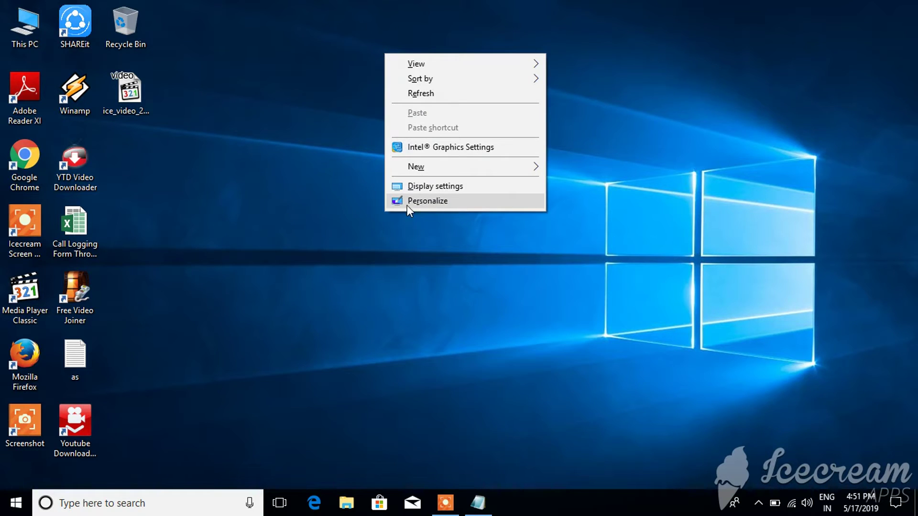
left_click(430, 201)
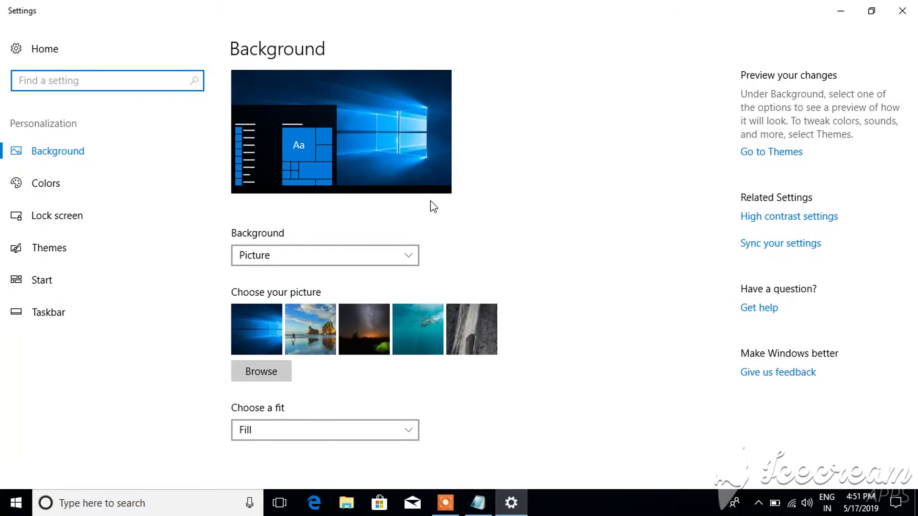
left_click(71, 49)
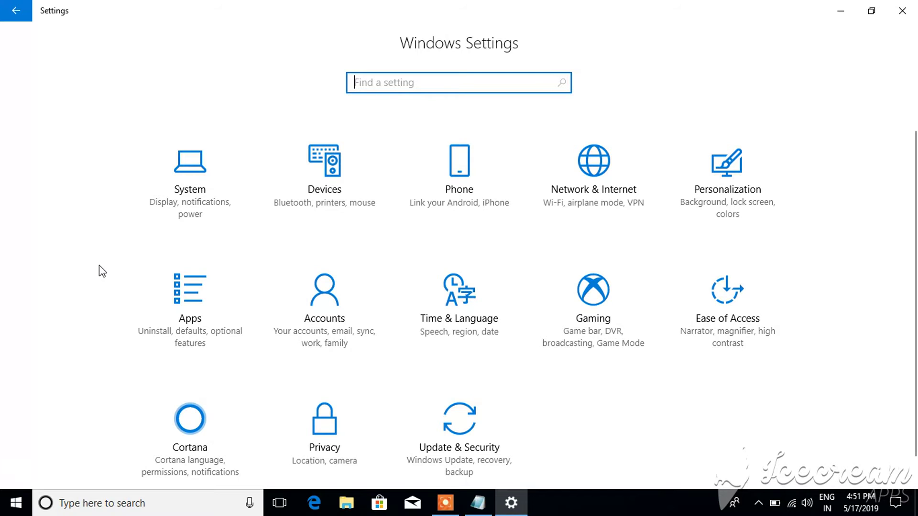
left_click(198, 176)
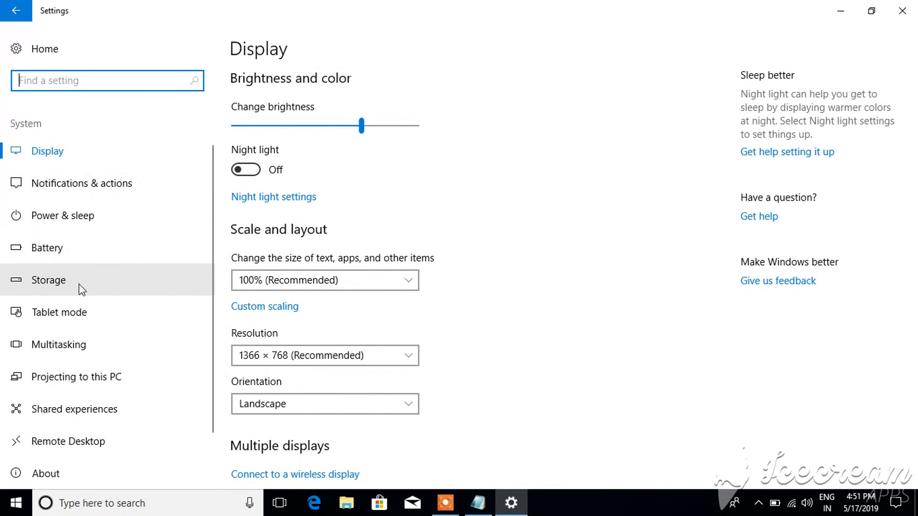
left_click(66, 279)
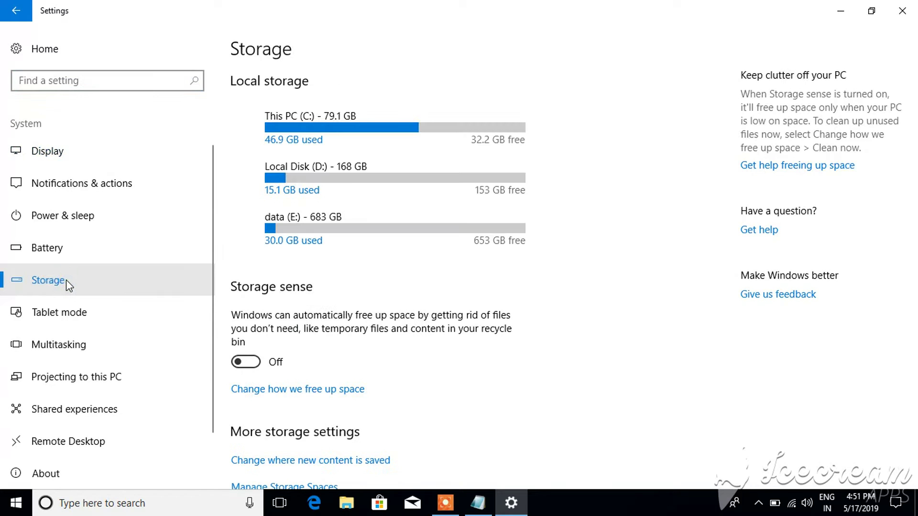
Run an immediate cleanup from the options for how Windows frees up space, and close Settings
scroll(412, 369, "down", 2)
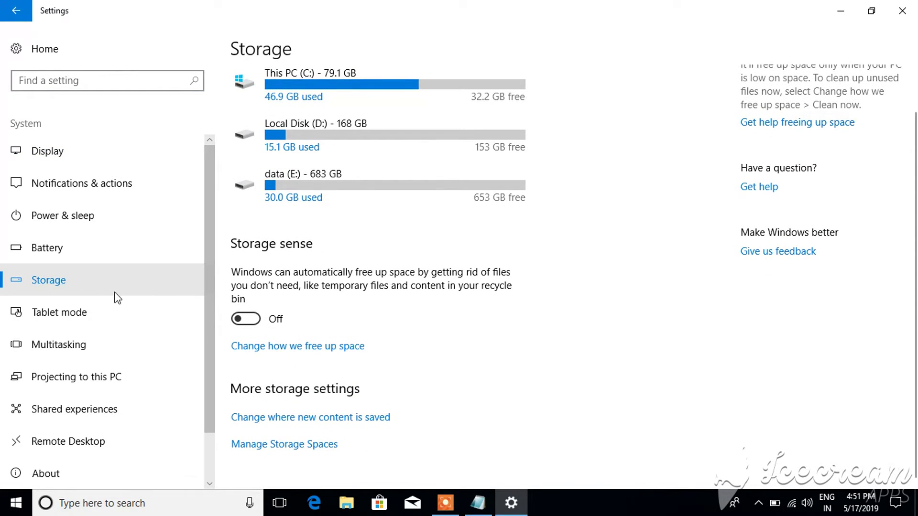
scroll(518, 402, "down", 1)
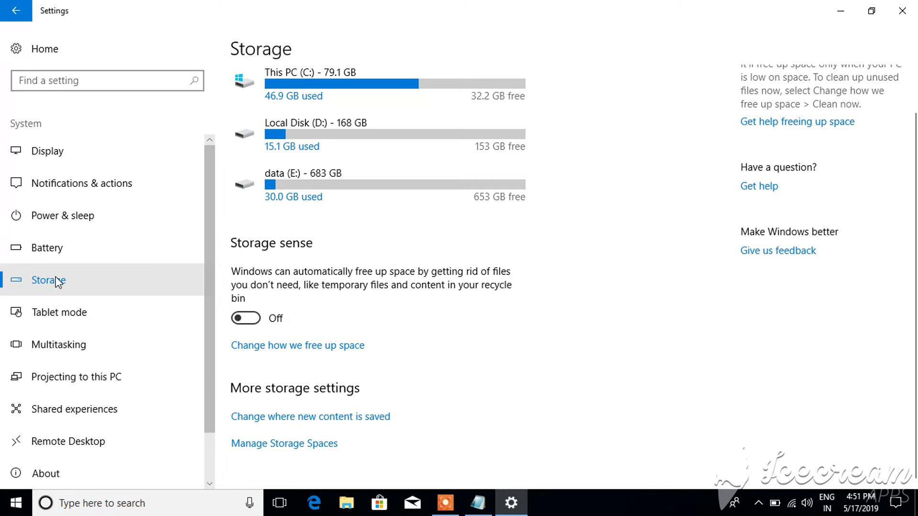
left_click(296, 349)
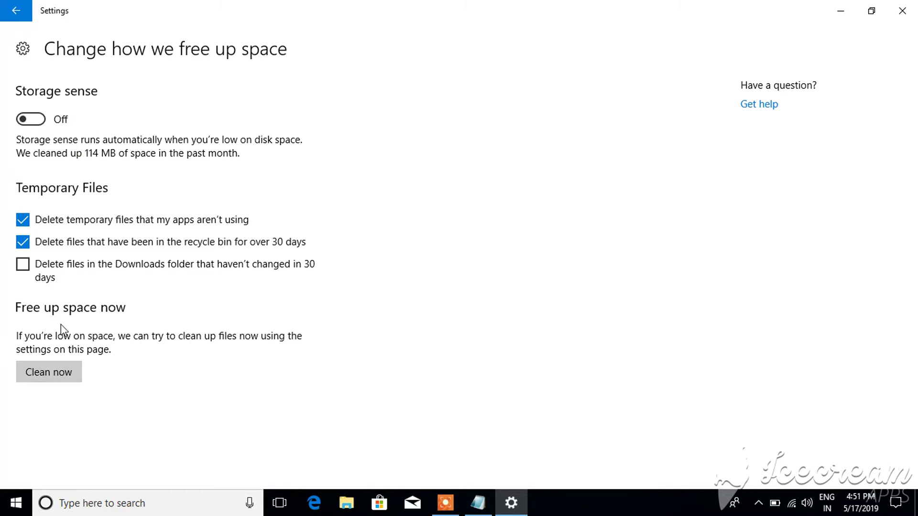
left_click(51, 375)
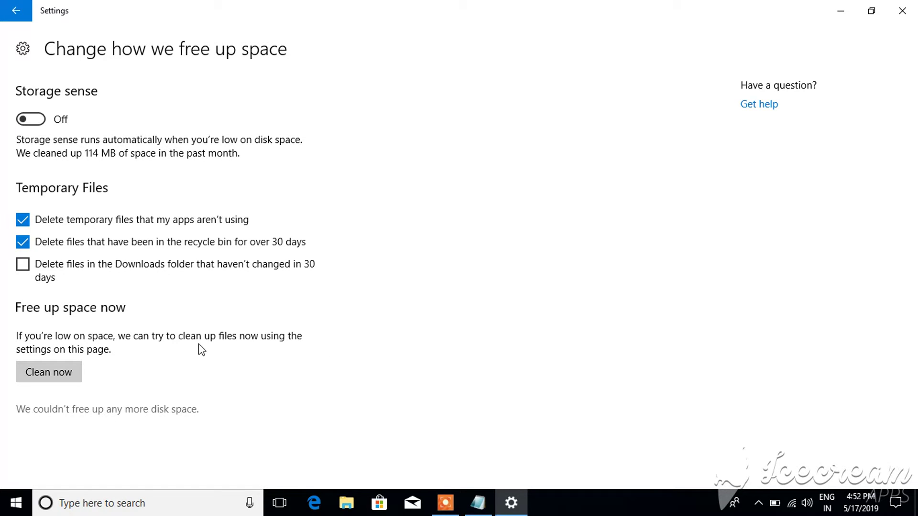
left_click(840, 11)
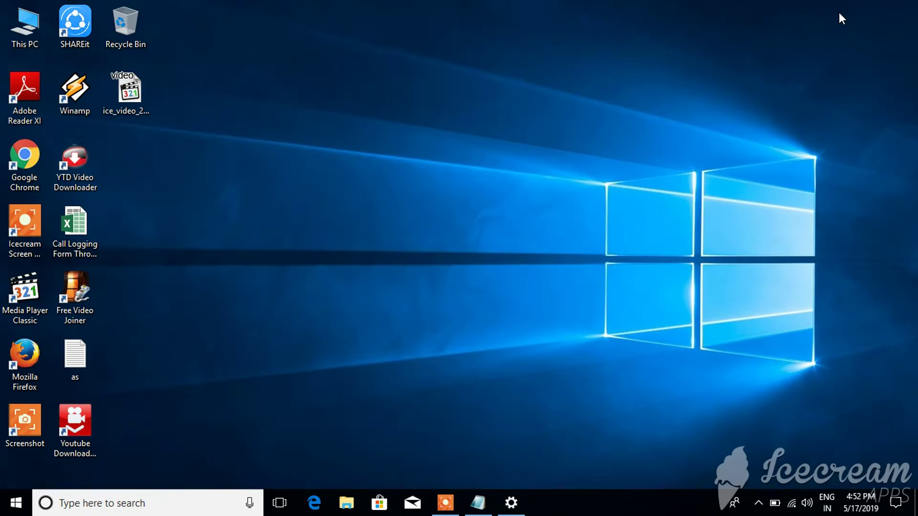
left_click(511, 502)
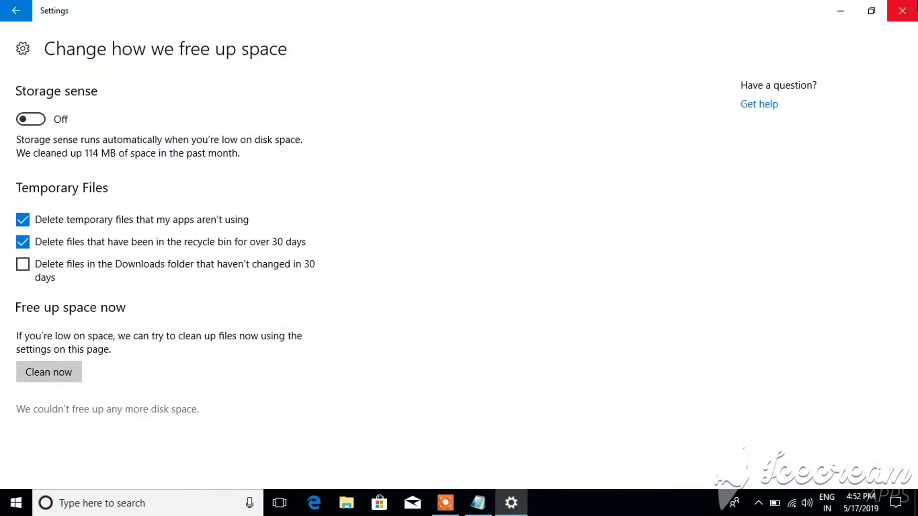
left_click(906, 10)
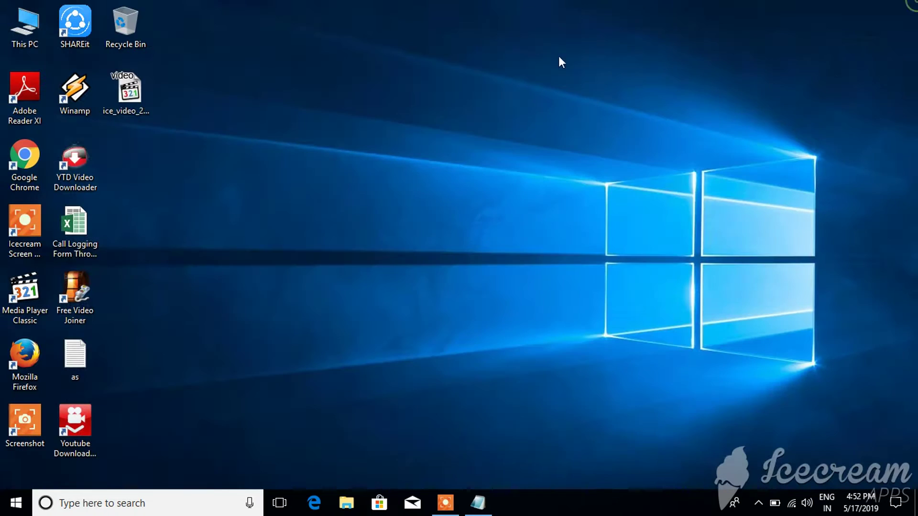
Launch Disk Cleanup from the properties of Local Disk (C:) and start its scan for system files to clean up
double_click(27, 24)
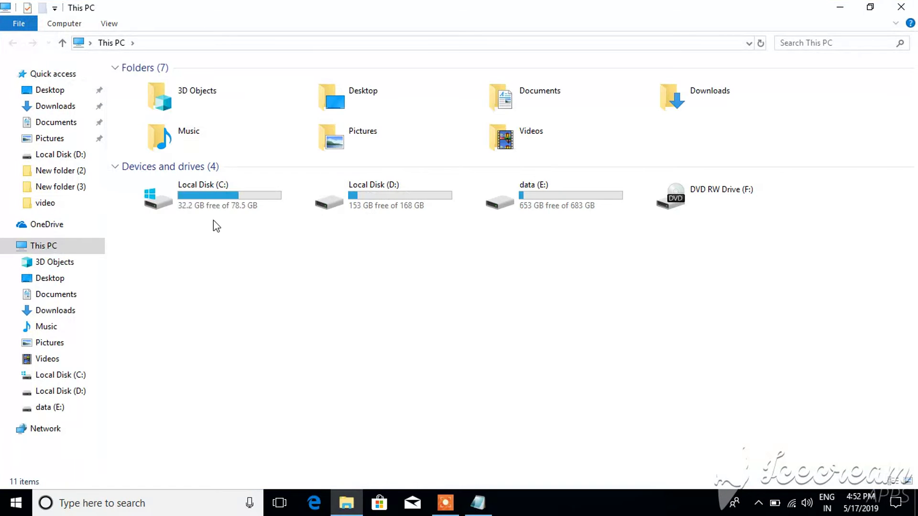
right_click(214, 188)
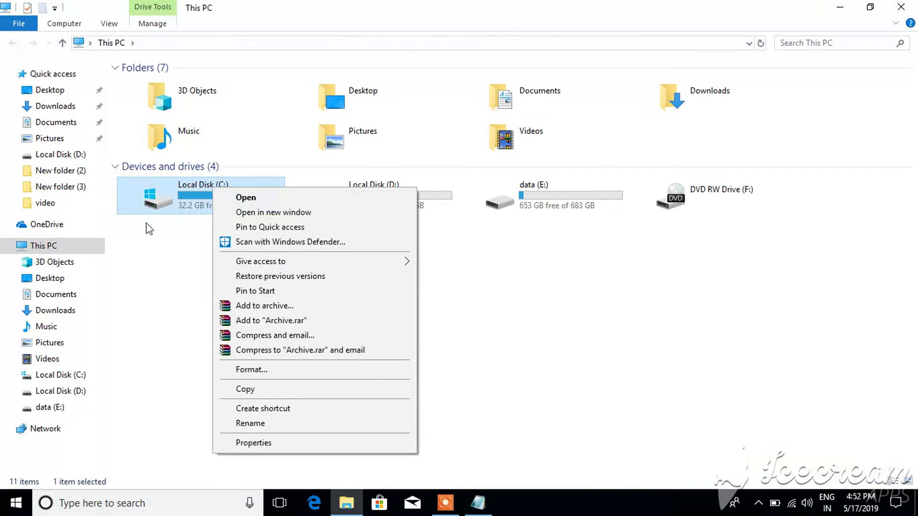
left_click(254, 443)
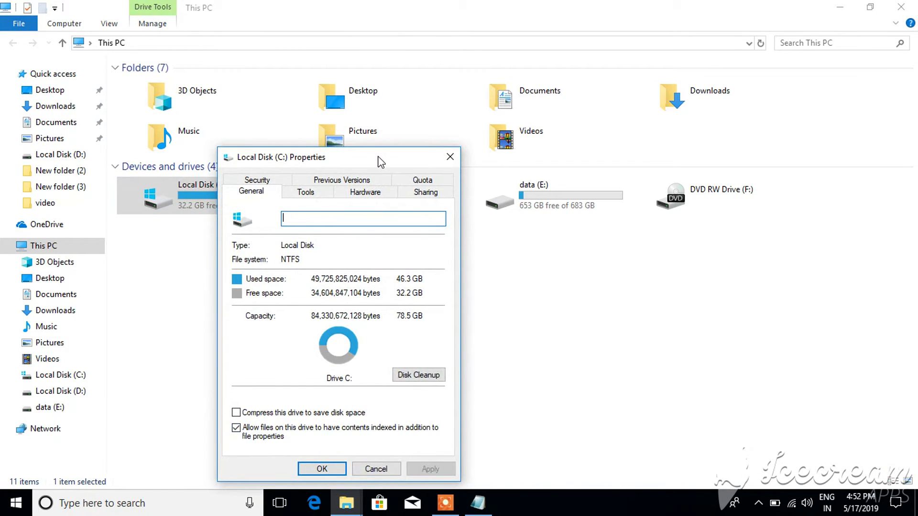
left_click_drag(382, 165, 376, 94)
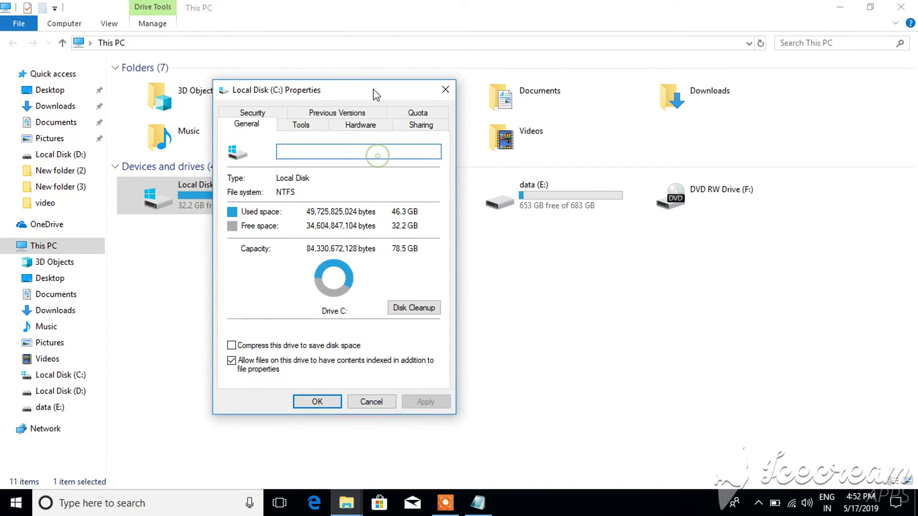
left_click(406, 310)
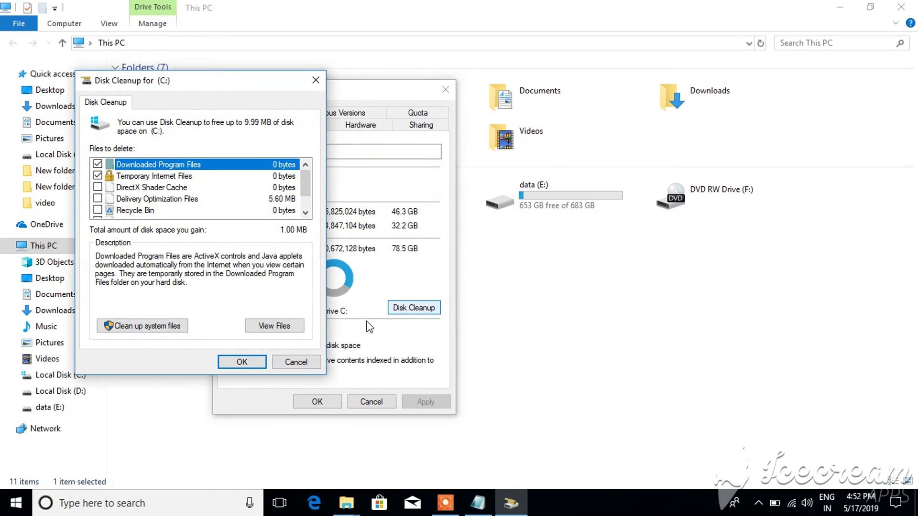
left_click(143, 329)
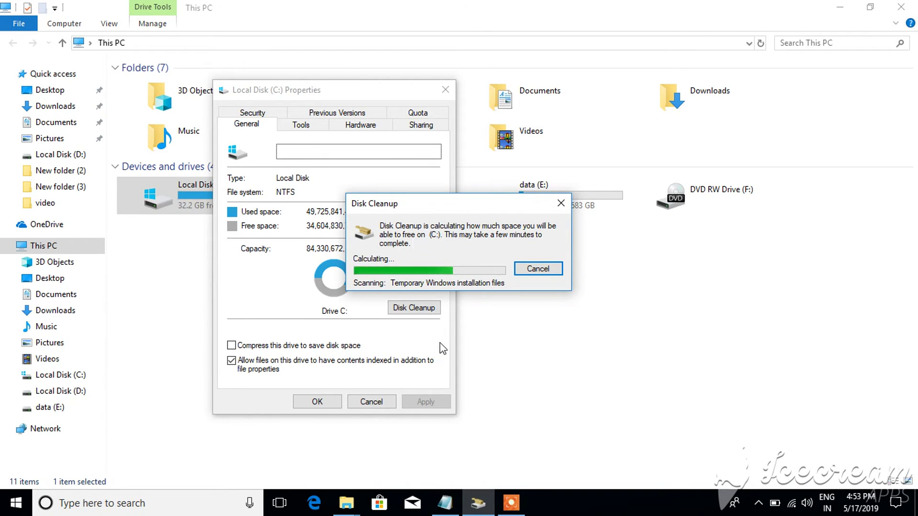
Review the Disk Cleanup list for drive C: and mark Windows Update Cleanup and Windows Defender Antivirus for deletion
left_click(514, 511)
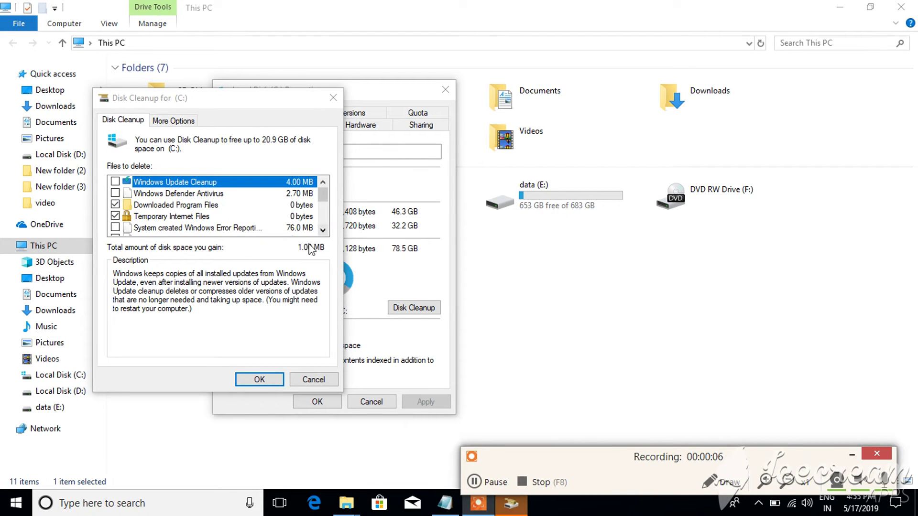
scroll(210, 216, "down", 3)
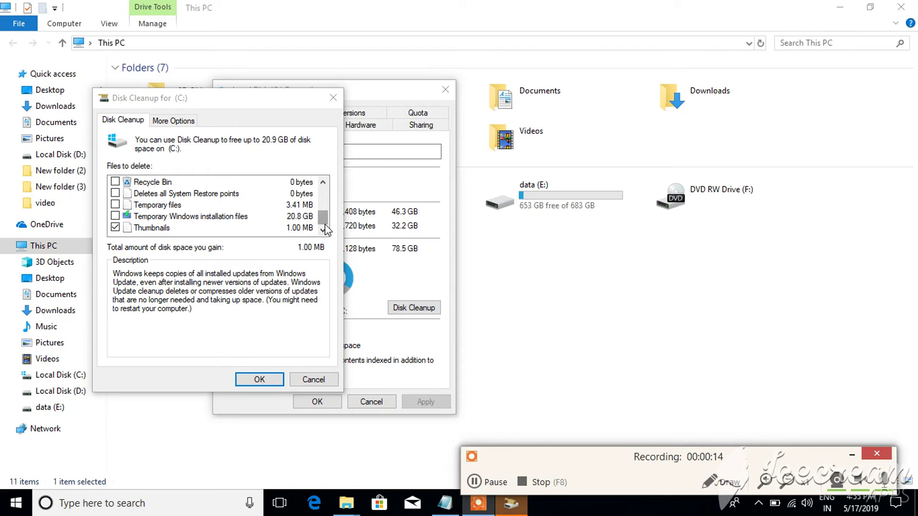
left_click_drag(323, 219, 323, 196)
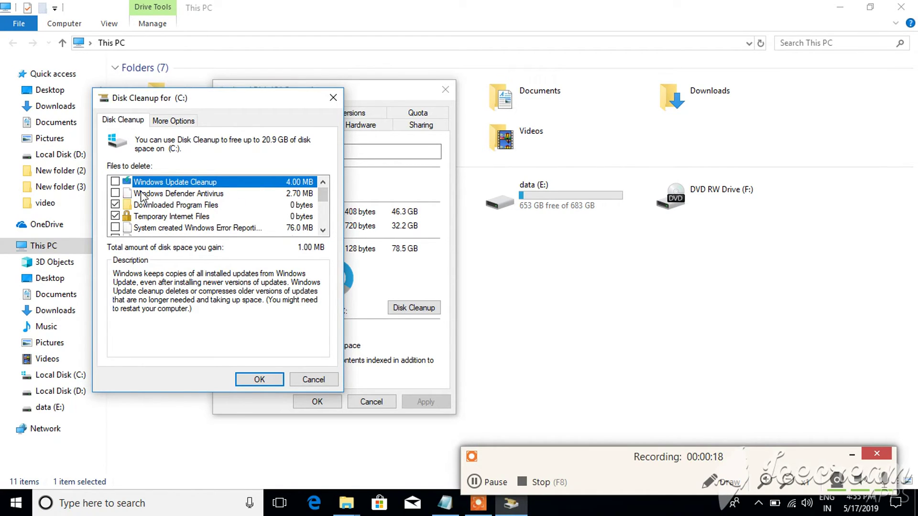
left_click(115, 182)
left_click(115, 193)
Mark Temporary Windows installation files for deletion as well
left_click(322, 230)
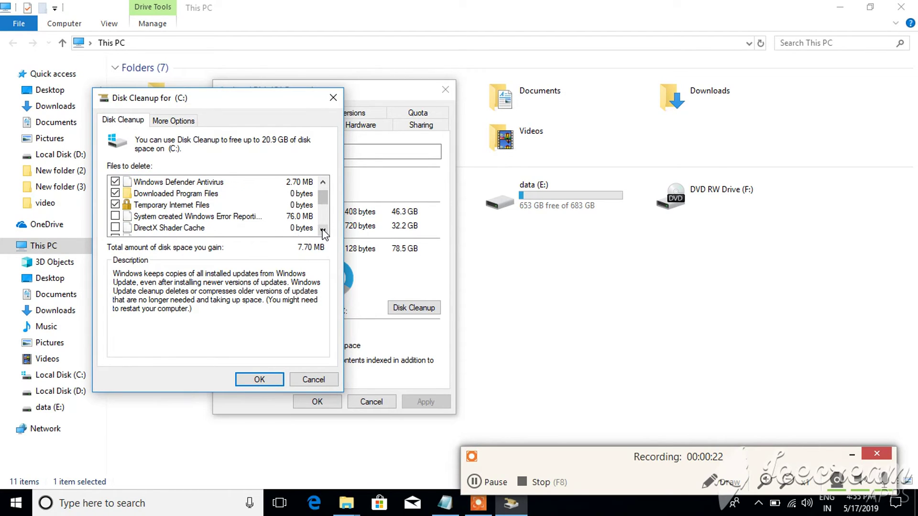
left_click(322, 230)
left_click(323, 230)
left_click(323, 230)
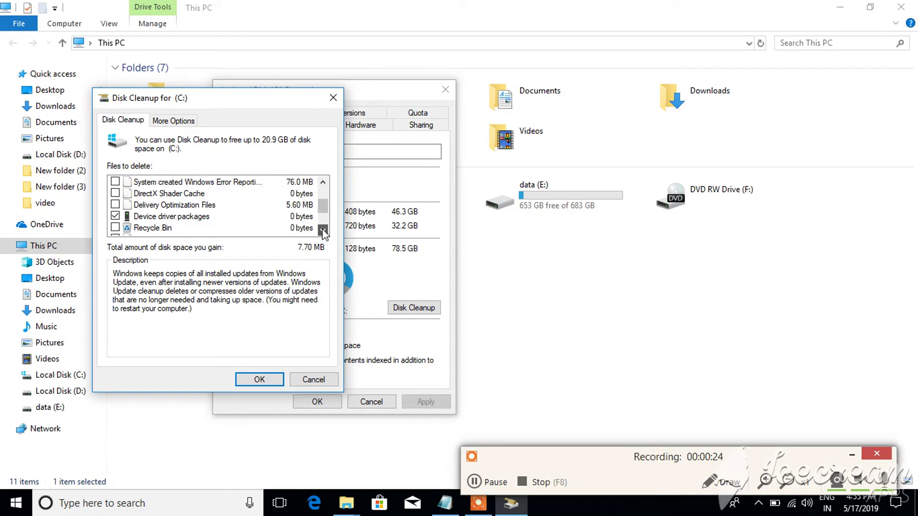
left_click(322, 230)
left_click(323, 229)
left_click(322, 230)
left_click(322, 230)
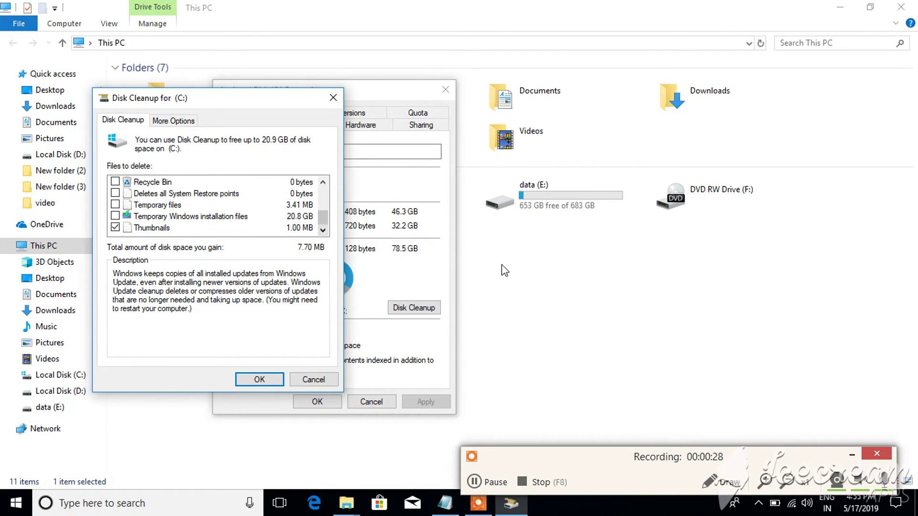
left_click(115, 216)
Start the cleanup of drive C: and confirm permanently deleting the selected files
scroll(325, 216, "up", 1)
scroll(325, 216, "down", 1)
left_click(247, 379)
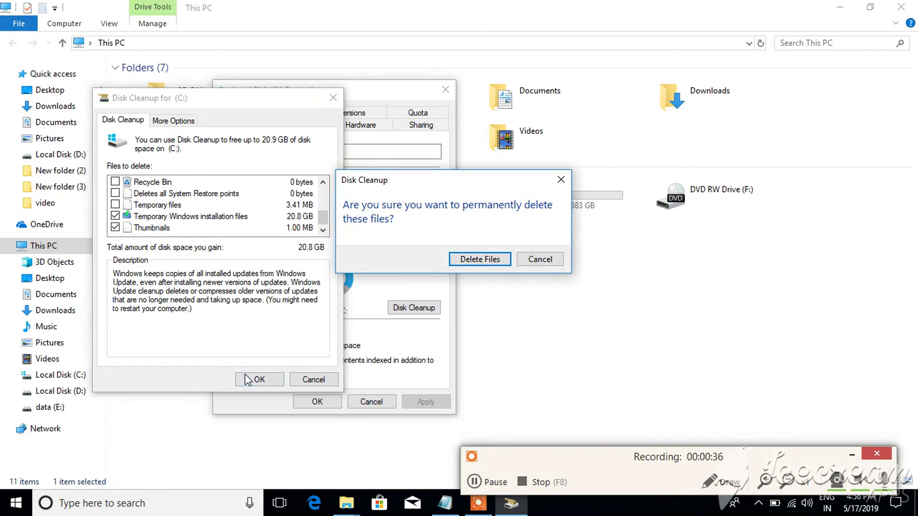
left_click(471, 266)
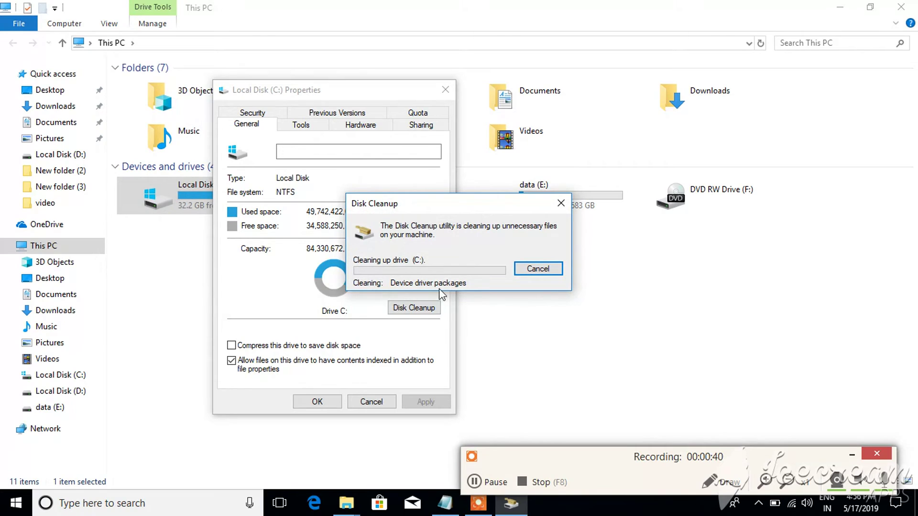
left_click(199, 271)
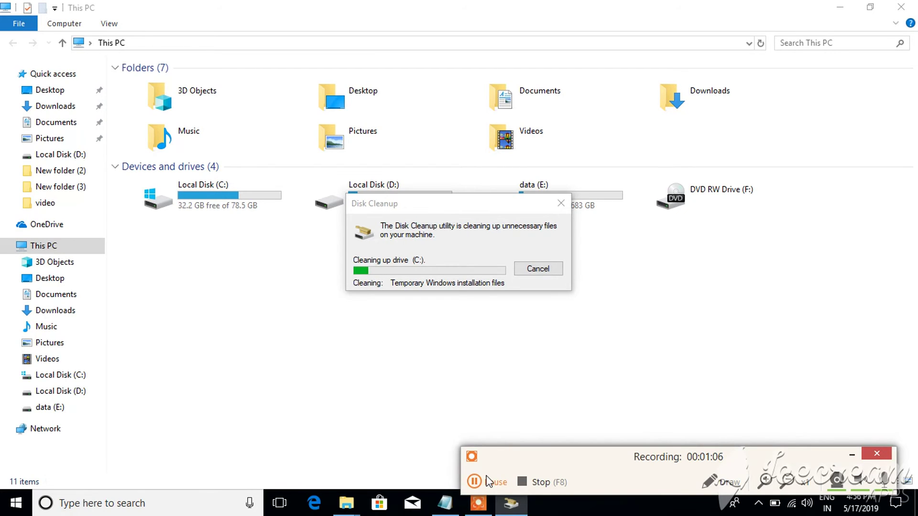
left_click(488, 480)
left_click(487, 480)
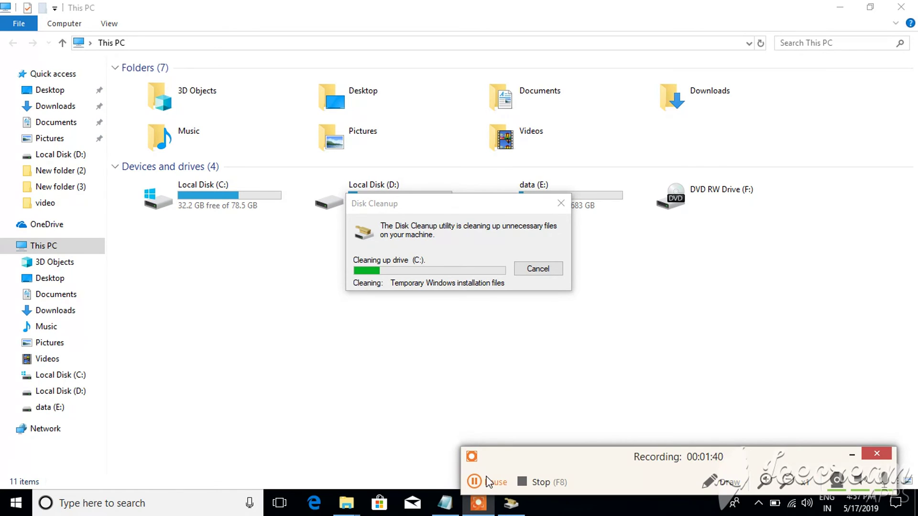
left_click(488, 482)
left_click(487, 482)
left_click(488, 481)
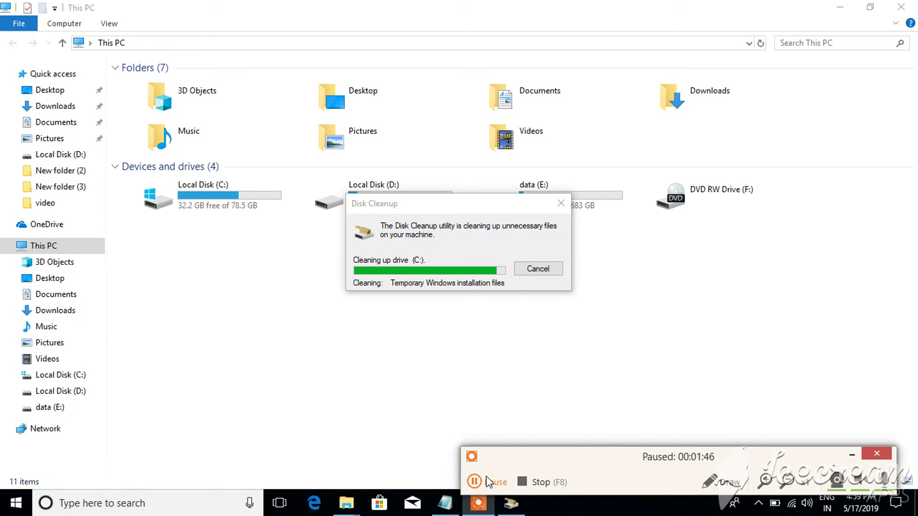
left_click(488, 481)
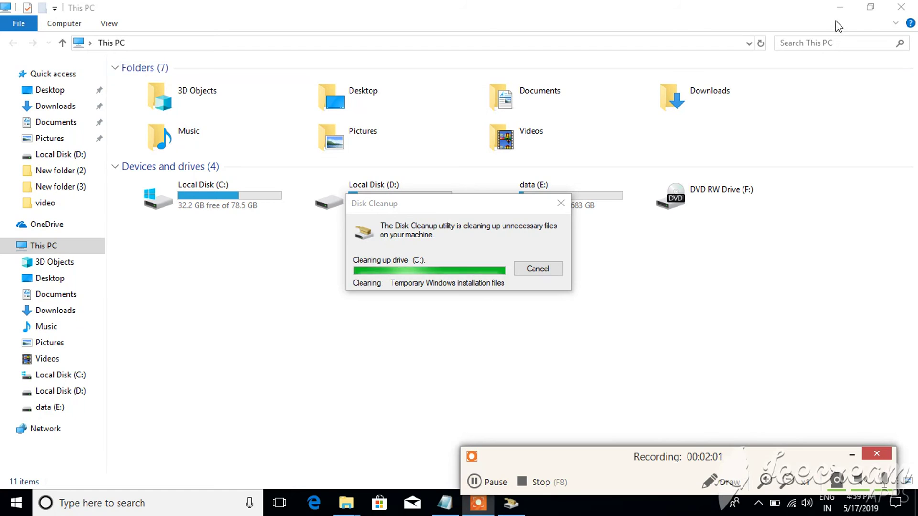
Minimize the This PC window, close the Local Disk (C:) properties and bring up the Notepad note
left_click(839, 7)
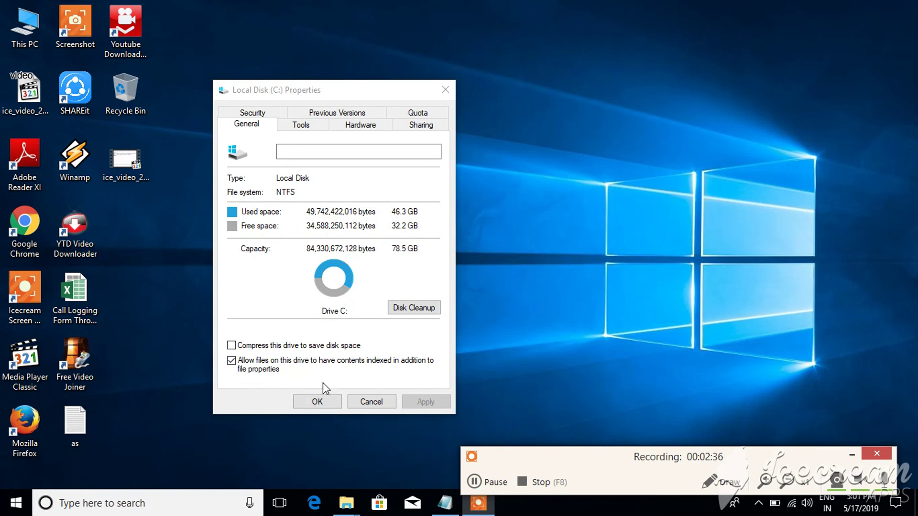
left_click(315, 401)
left_click(445, 508)
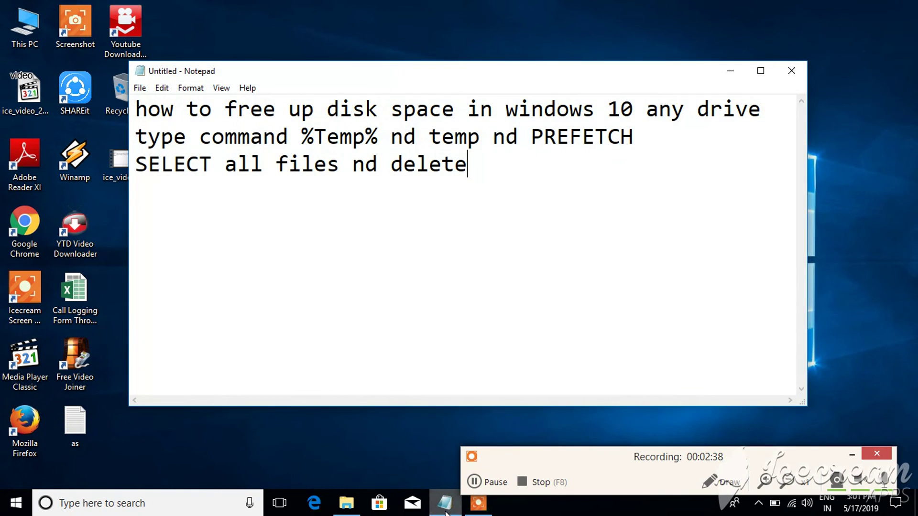
right_click(445, 508)
Check the free space of Local Disk (C:) in This PC, look at the drive's root folders, and put the window away
double_click(21, 26)
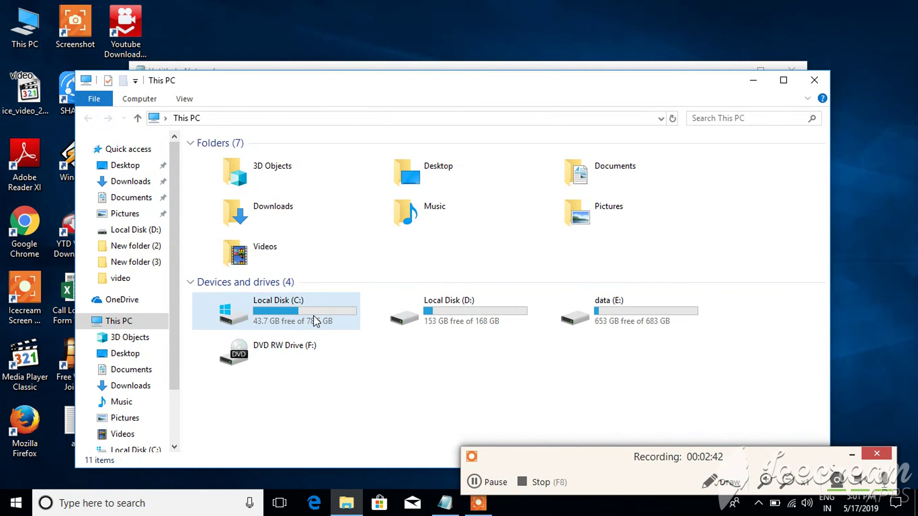
double_click(314, 321)
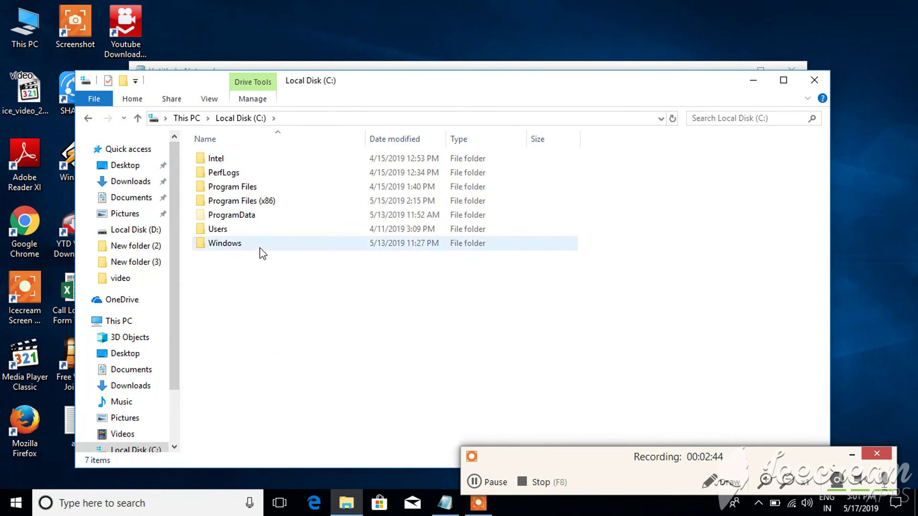
left_click(89, 119)
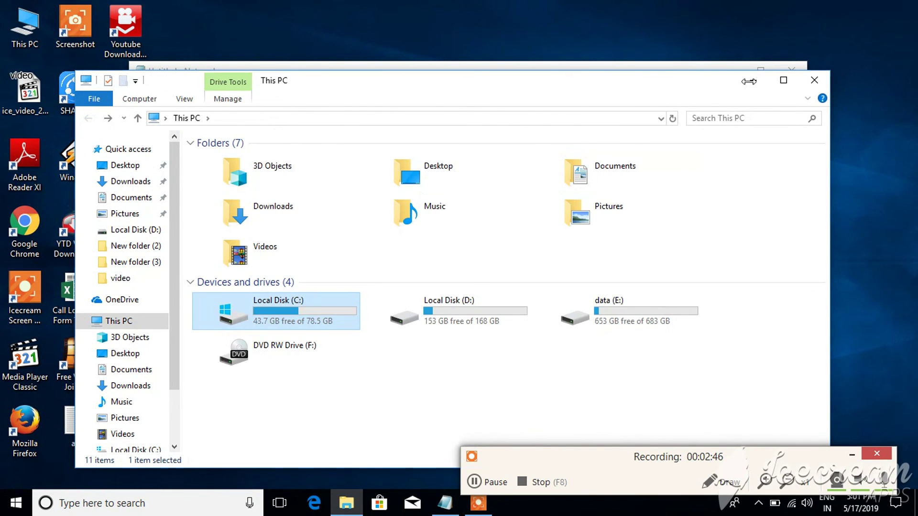
left_click(749, 81)
Add a new line to the Notepad note reading "all steps done restart ur laptop 100 percent"
key("Return")
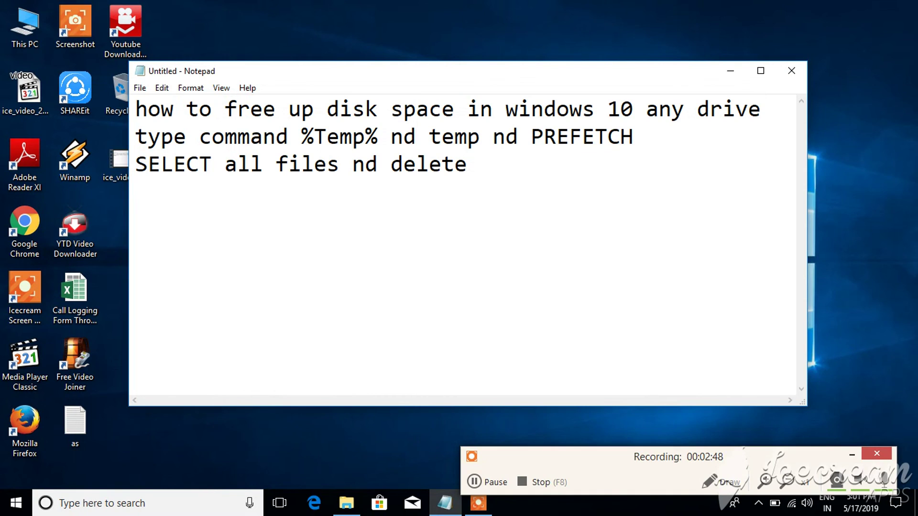
type("all steps")
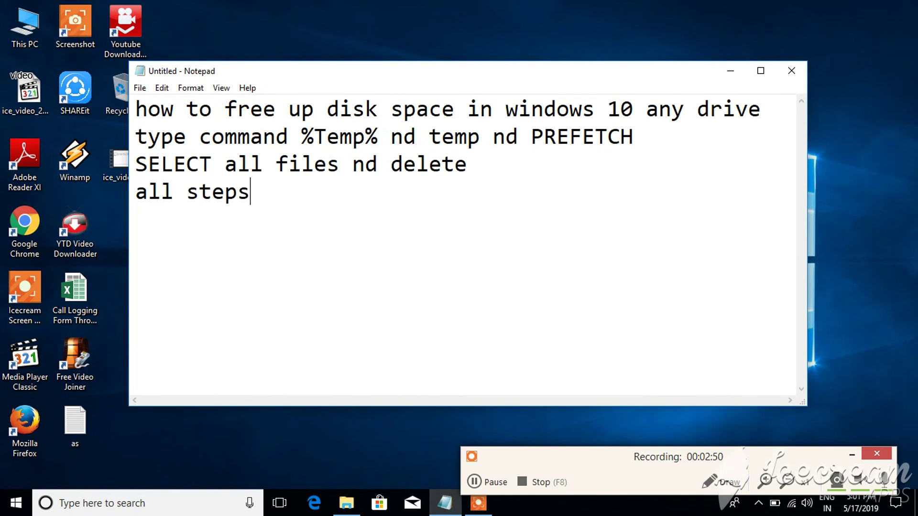
type(" done ")
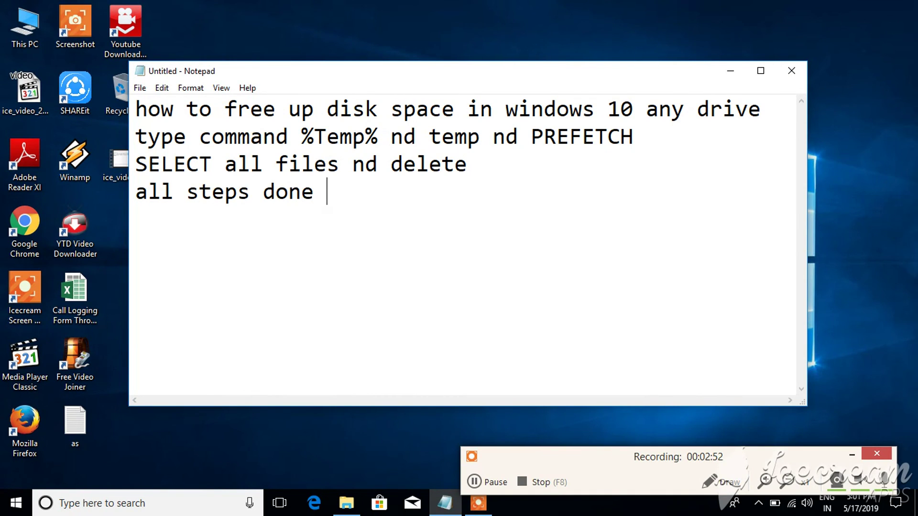
type("restart ur laptop ")
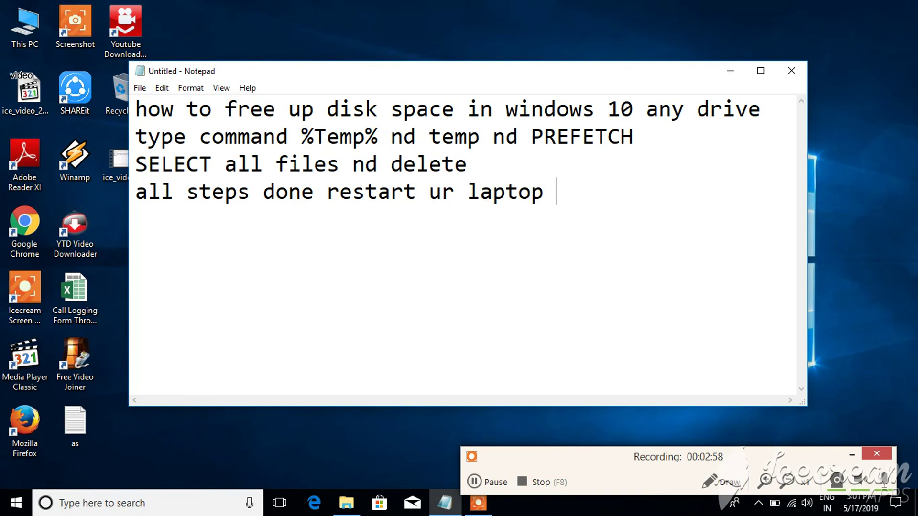
type("100 pr")
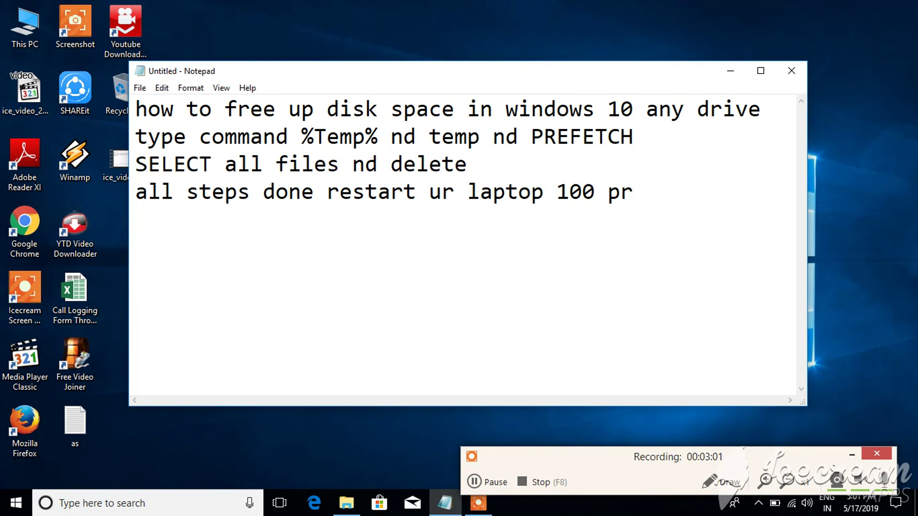
key("BackSpace")
type("ers")
key("BackSpace")
type("cent ")
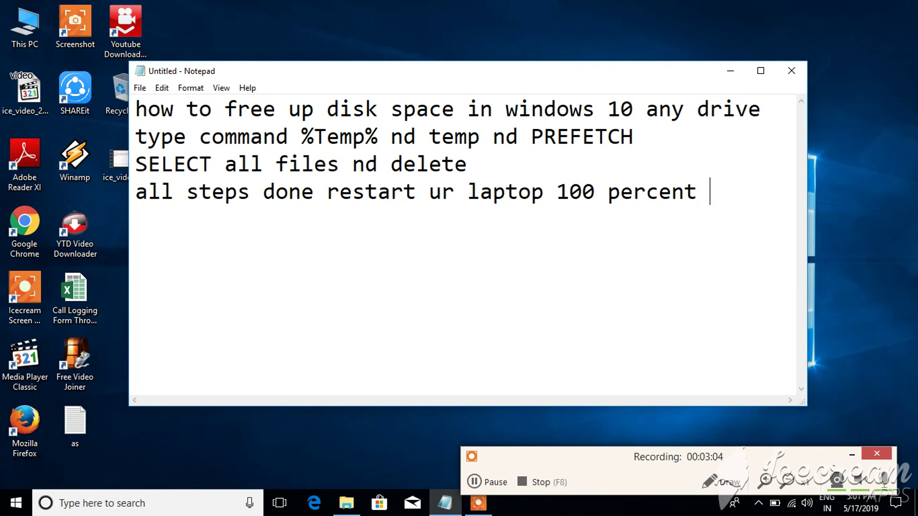
Continue the note below with "imporve ur speed laptop" and insert "ur" before "laptop"
type("imp")
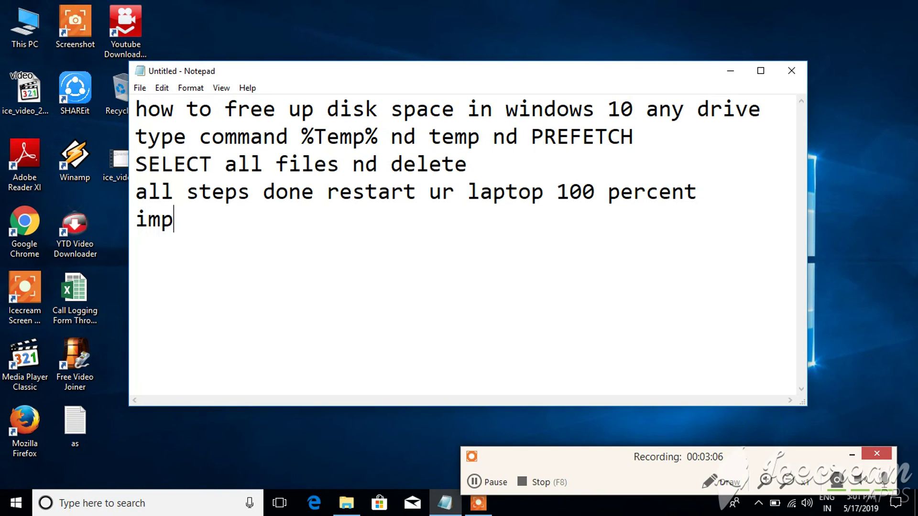
type("orve ")
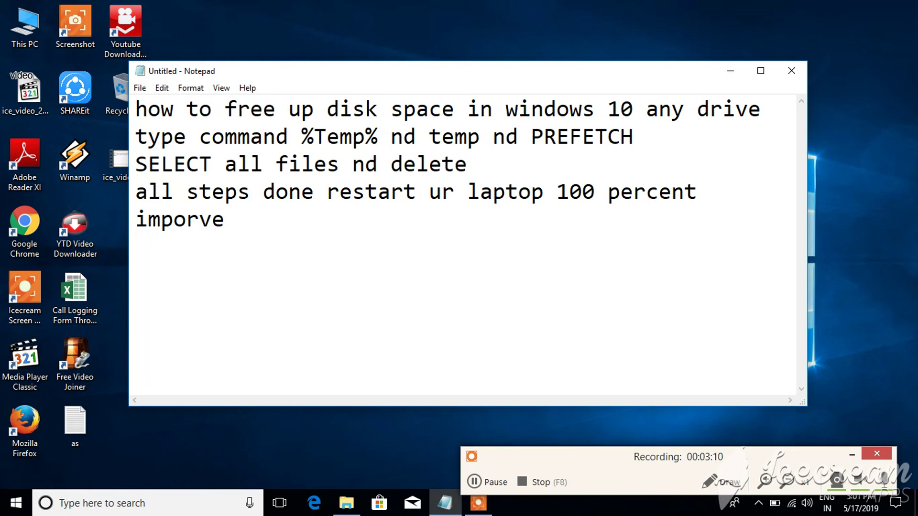
type("ur speed ")
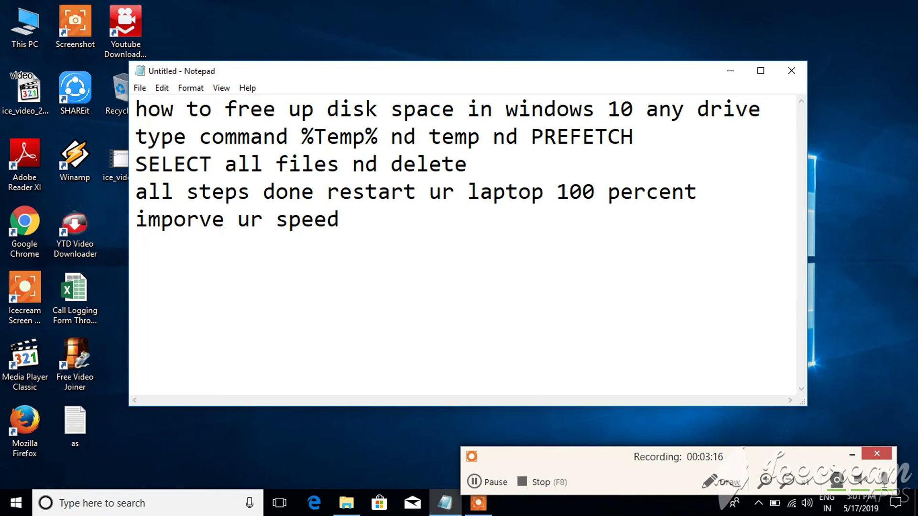
type("laptop")
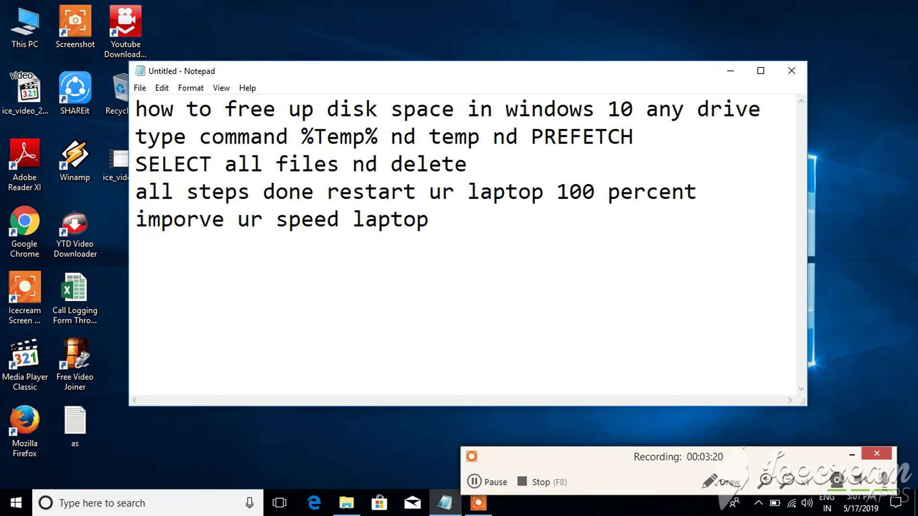
left_click(352, 219)
type("u")
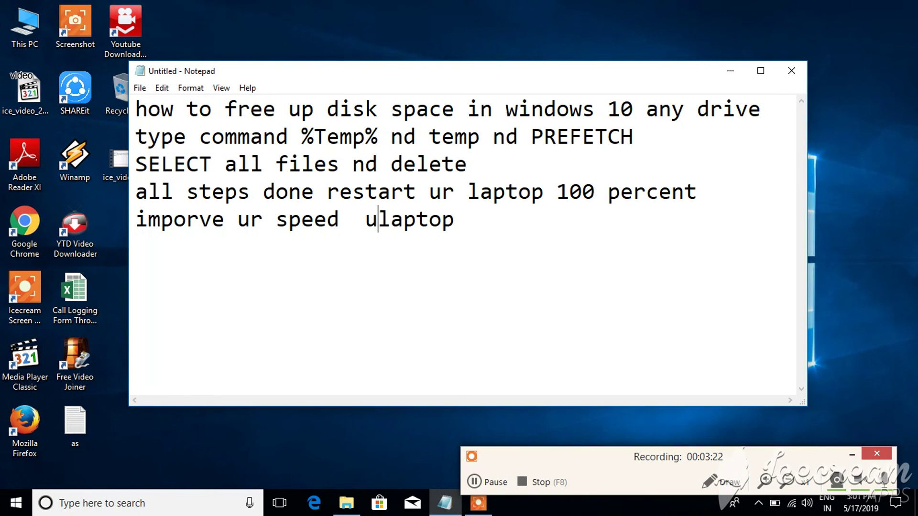
type("r")
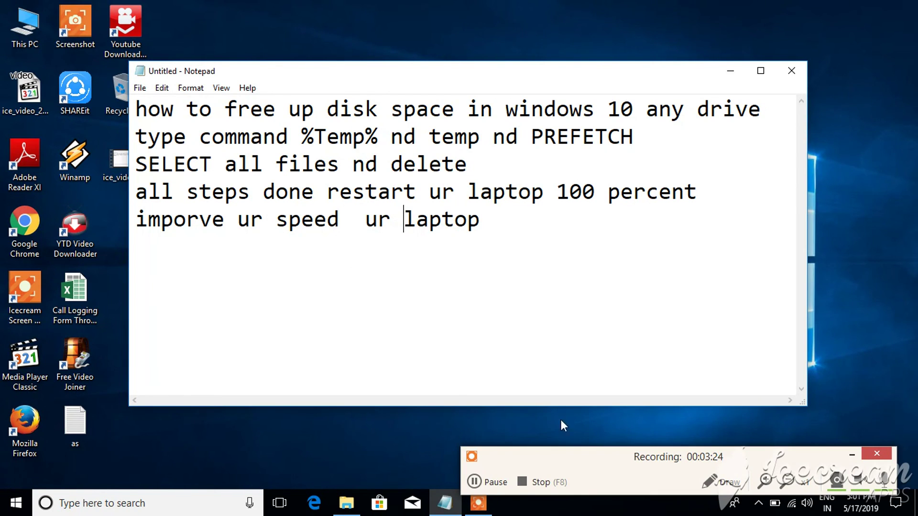